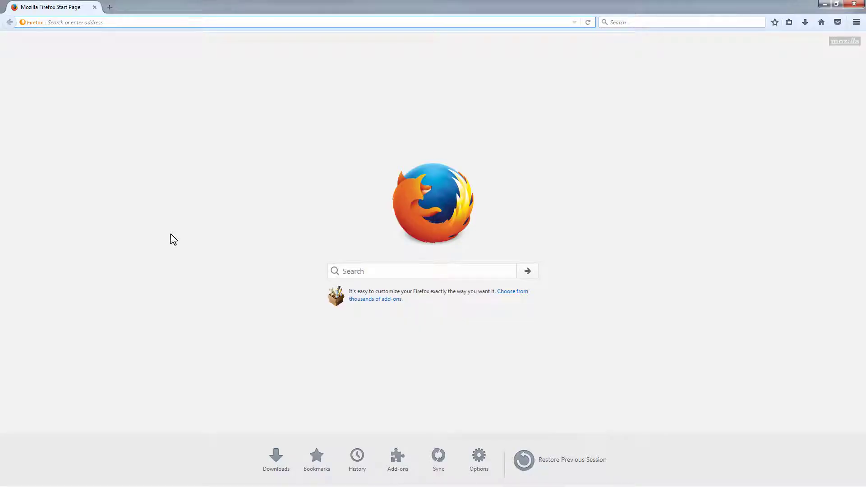
- Load the Galileo portal at 192.168.25.61/galileo in Firefox
{"action": "left_click", "coordinate": [64, 25]}
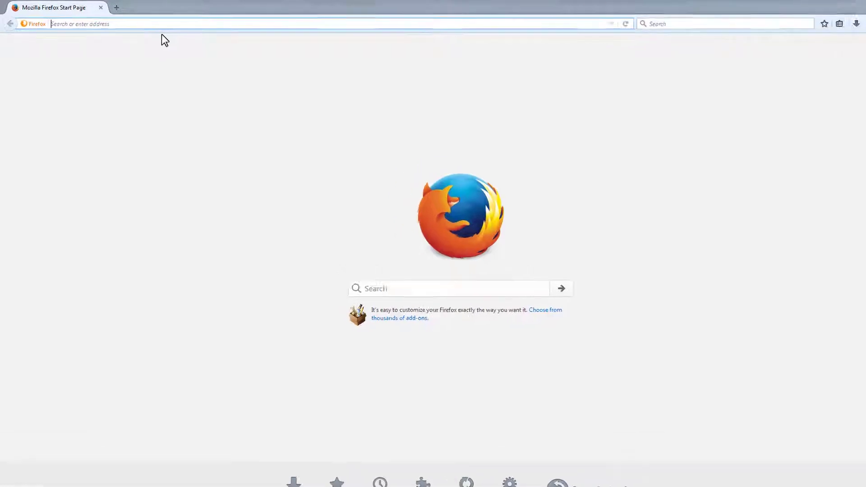
{"action": "type", "text": "192"}
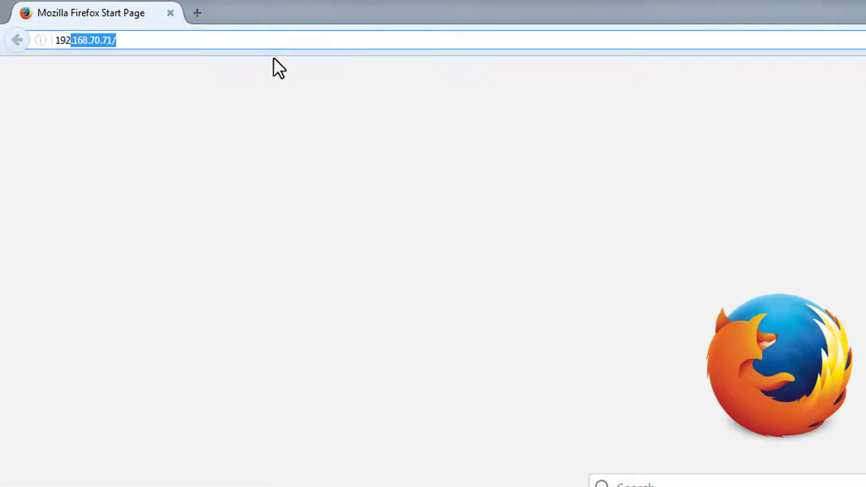
{"action": "type", "text": ".168.25.61/"}
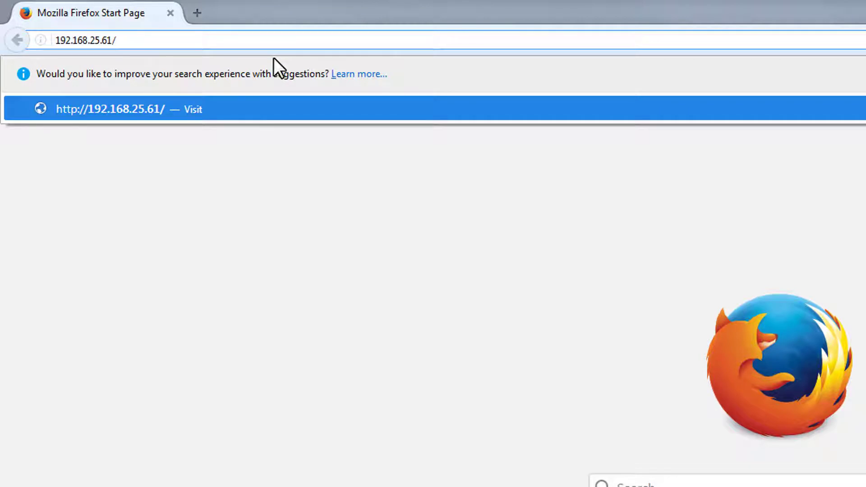
{"action": "type", "text": "galileo"}
{"action": "key", "text": "Return"}
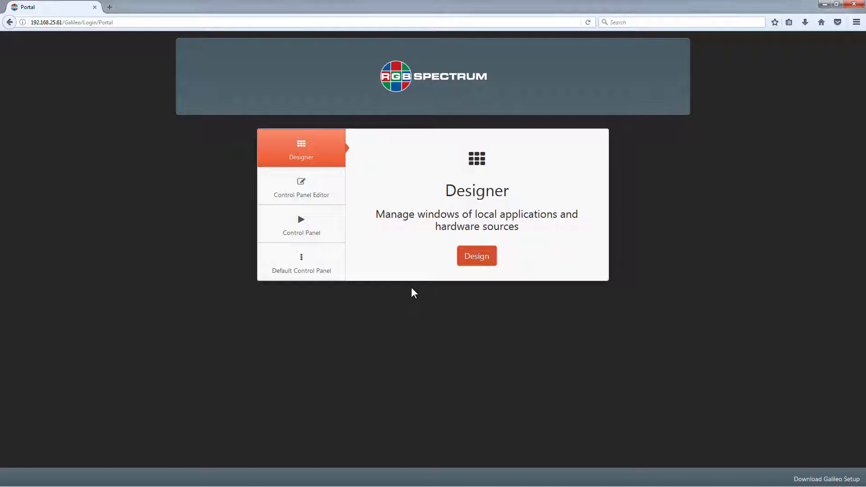
- Open the Designer and expand the Surfaces list in the Choose Surface dialog
{"action": "left_click", "coordinate": [471, 258]}
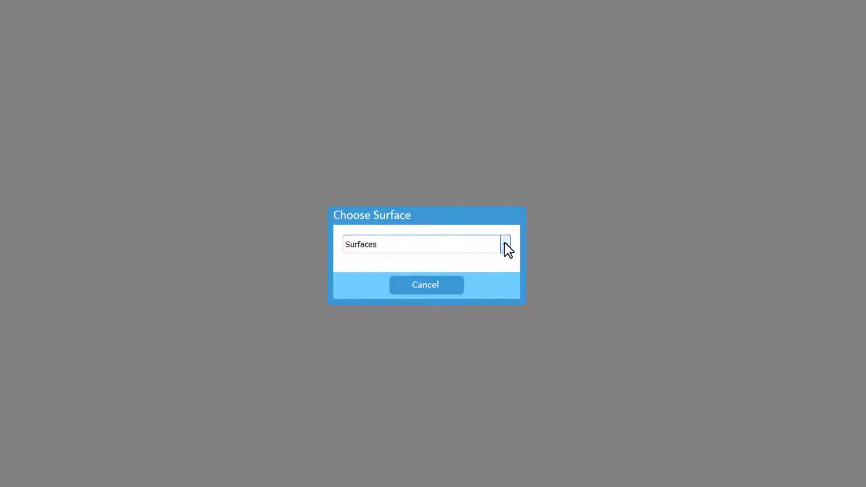
{"action": "left_click", "coordinate": [504, 244]}
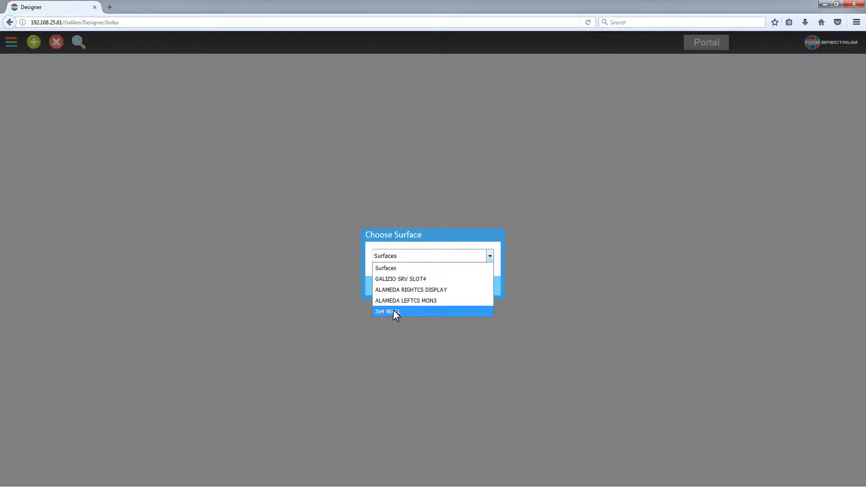
- Pick the 3x4 WALL surface to load its windows in the Designer
{"action": "left_click", "coordinate": [393, 311]}
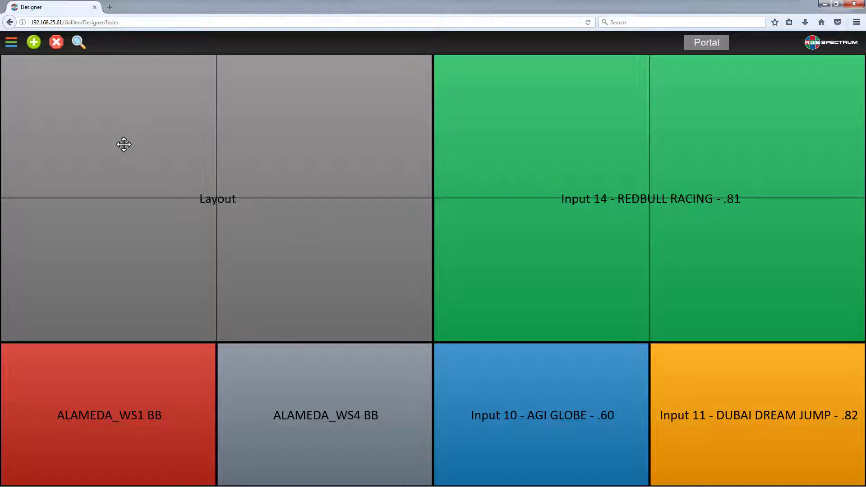
- Centre the Layout window and shrink Input 14 into the top-left tile
{"action": "left_click_drag", "start_coordinate": [152, 126], "coordinate": [561, 175]}
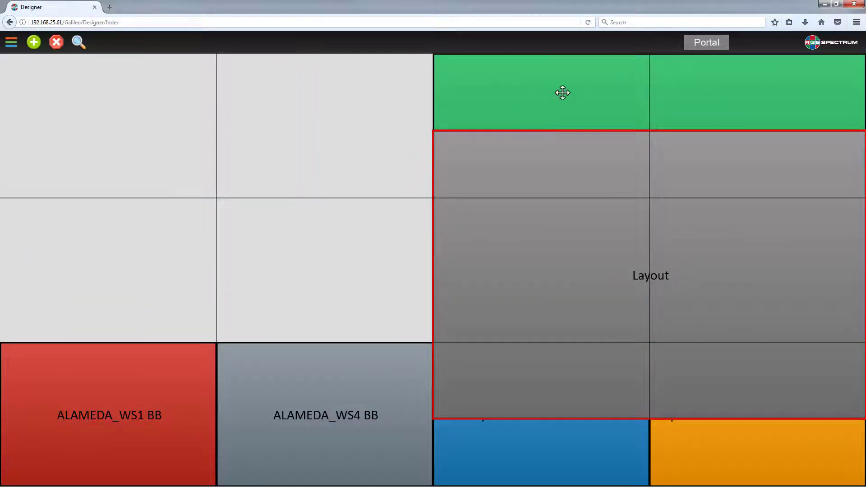
{"action": "left_click_drag", "start_coordinate": [560, 91], "coordinate": [315, 221]}
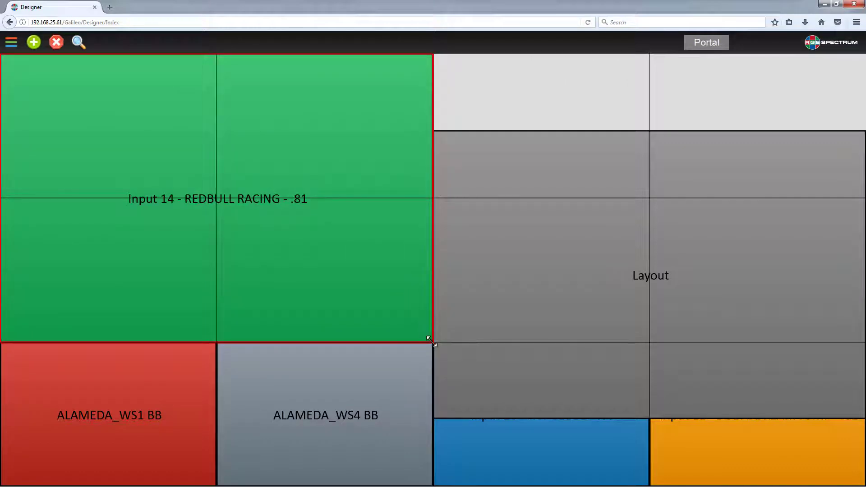
{"action": "left_click_drag", "start_coordinate": [430, 341], "coordinate": [210, 199]}
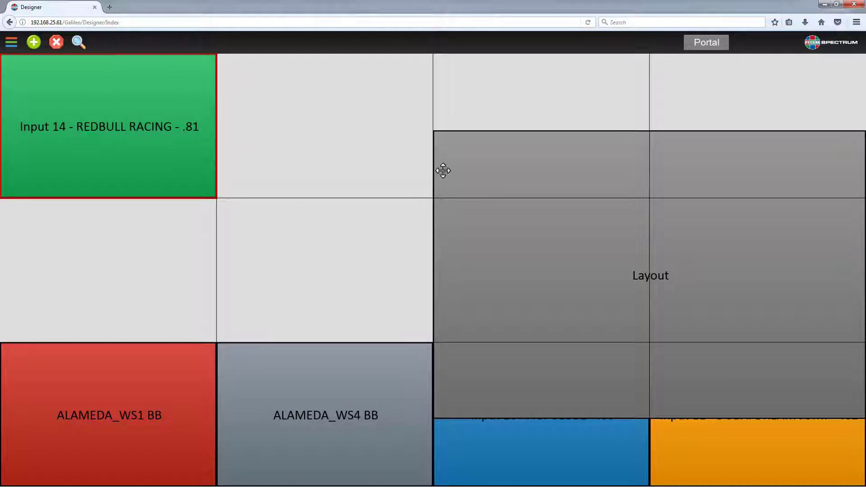
{"action": "left_click_drag", "start_coordinate": [448, 168], "coordinate": [242, 82]}
- Place Input 11 middle-left, ALAMEDA_WS1 top-right, Input 10 right-middle, ALAMEDA_WS4 BB bottom-left
{"action": "left_click_drag", "start_coordinate": [719, 409], "coordinate": [74, 251]}
{"action": "left_click_drag", "start_coordinate": [155, 387], "coordinate": [802, 76]}
{"action": "left_click_drag", "start_coordinate": [570, 404], "coordinate": [778, 253]}
{"action": "left_click_drag", "start_coordinate": [311, 393], "coordinate": [116, 374]}
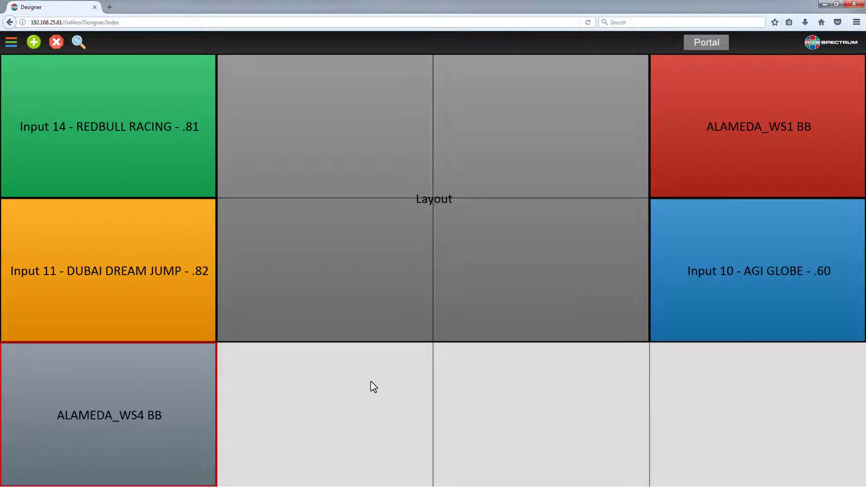
- Add a 'you tube' browser window to the bottom-row tile beside ALAMEDA_WS4 BB
{"action": "left_click", "coordinate": [34, 44]}
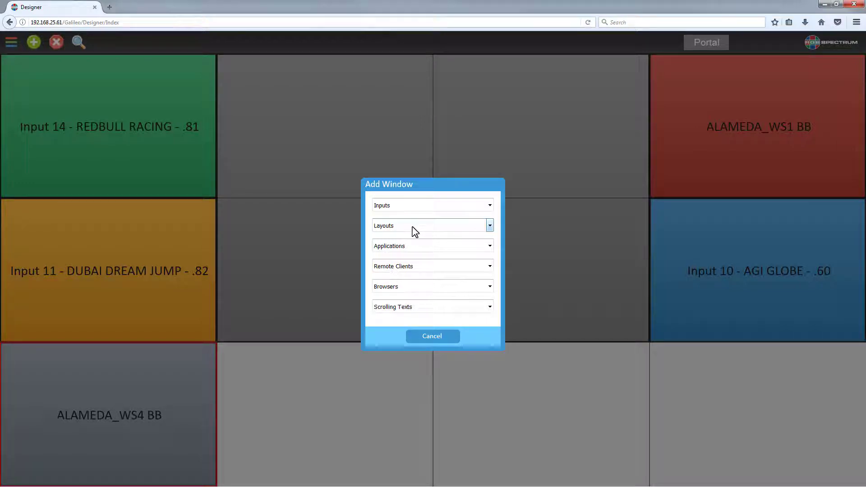
{"action": "left_click", "coordinate": [429, 287]}
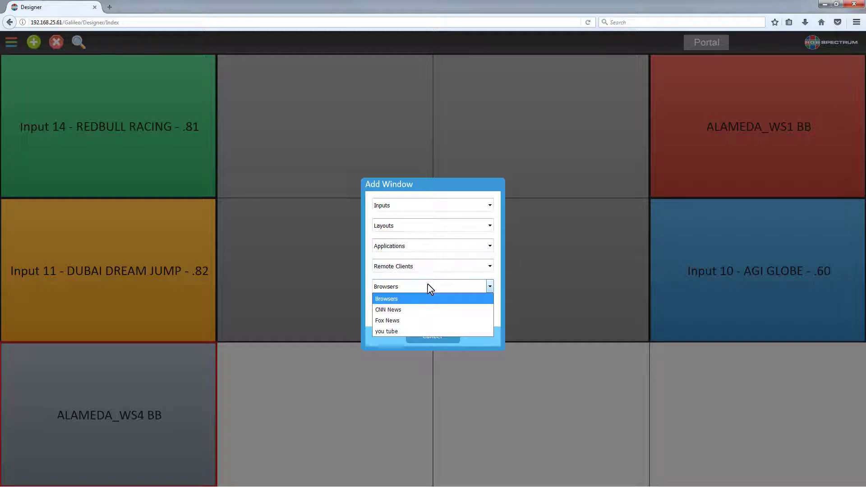
{"action": "left_click", "coordinate": [416, 330]}
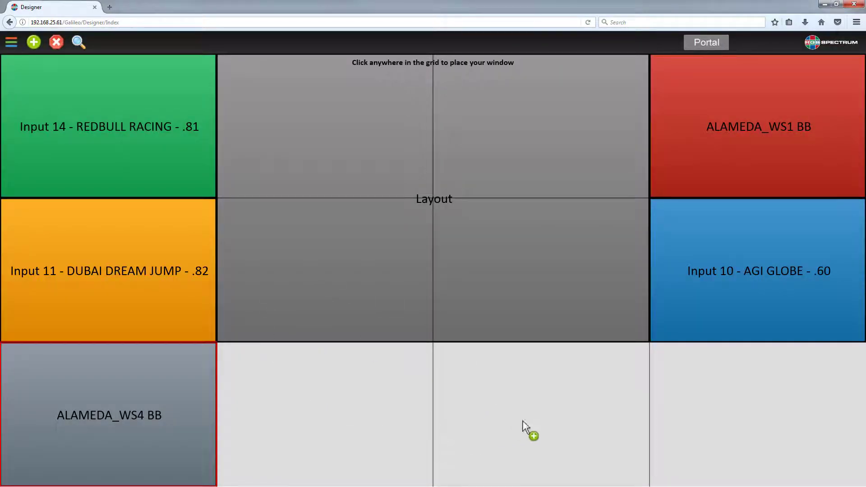
{"action": "left_click", "coordinate": [315, 373]}
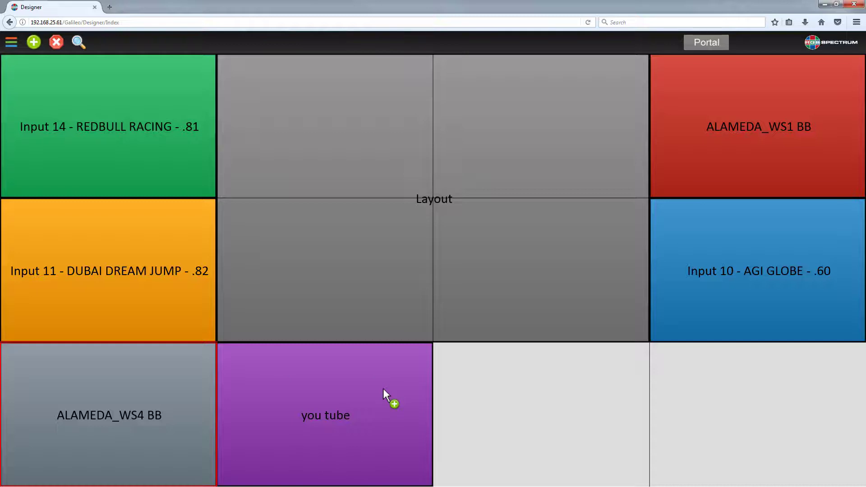
- Add an Input 12 window to the empty bottom-row cell
{"action": "left_click", "coordinate": [34, 42]}
{"action": "left_click", "coordinate": [383, 206]}
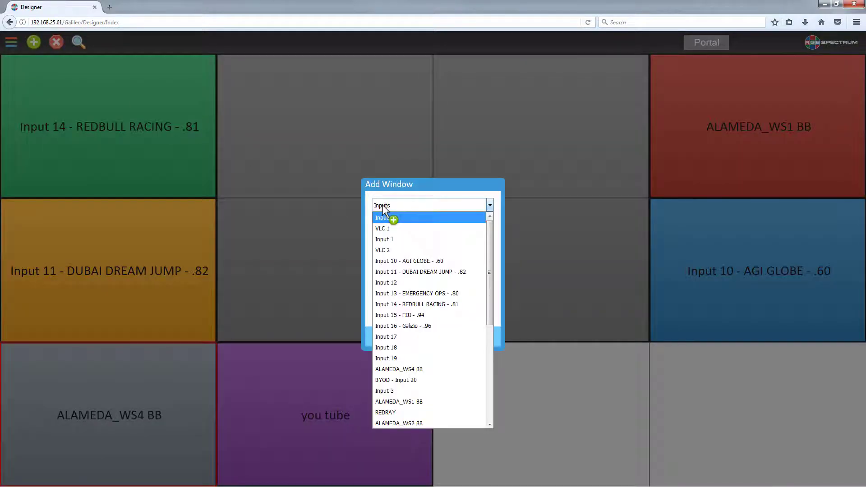
{"action": "left_click", "coordinate": [399, 281]}
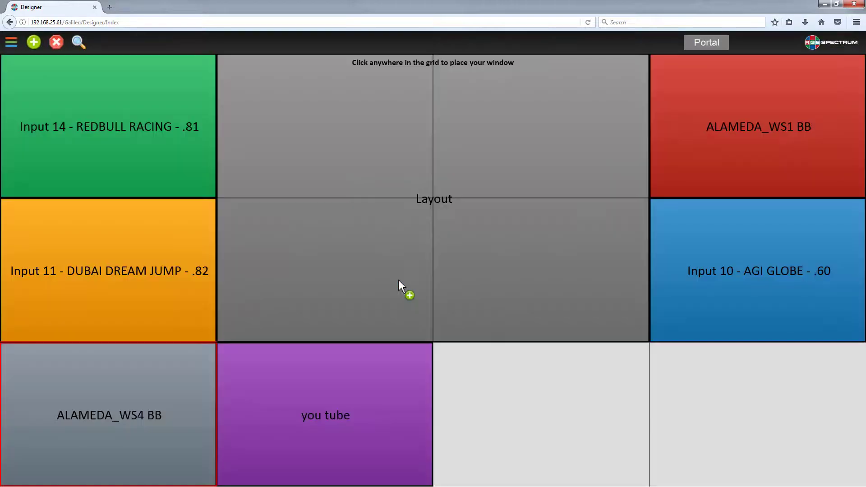
{"action": "left_click", "coordinate": [515, 380]}
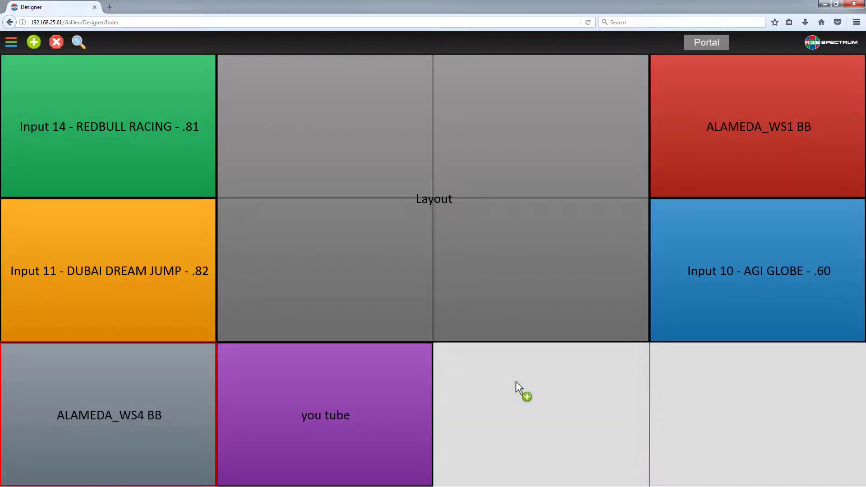
- Add the ALAMEDA_WS4 remote client to the bottom-right cell, then select Input 12
{"action": "left_click", "coordinate": [32, 44]}
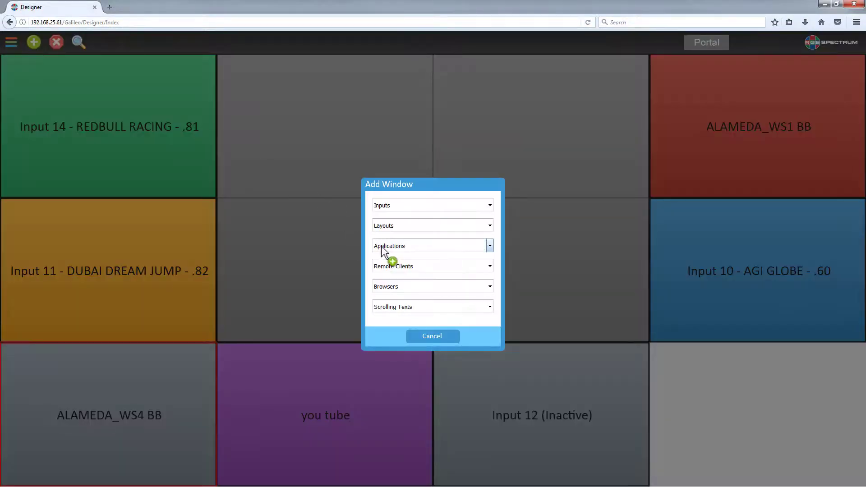
{"action": "left_click", "coordinate": [394, 267]}
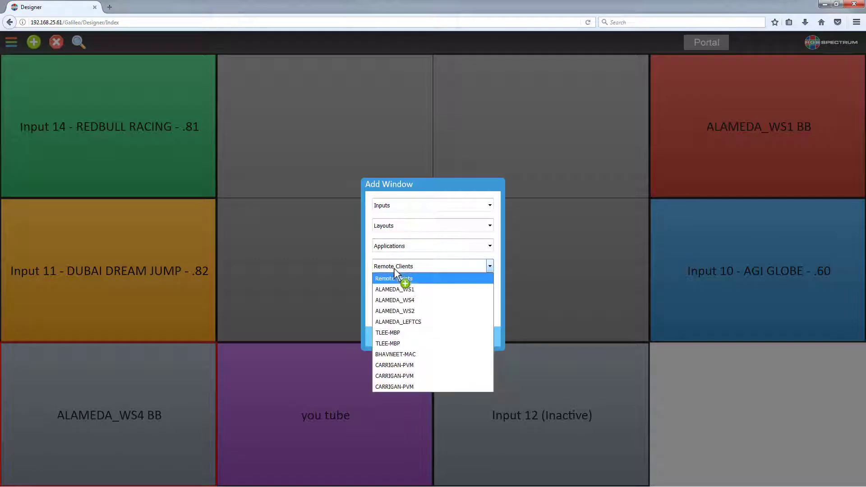
{"action": "left_click", "coordinate": [414, 299]}
{"action": "left_click", "coordinate": [694, 401]}
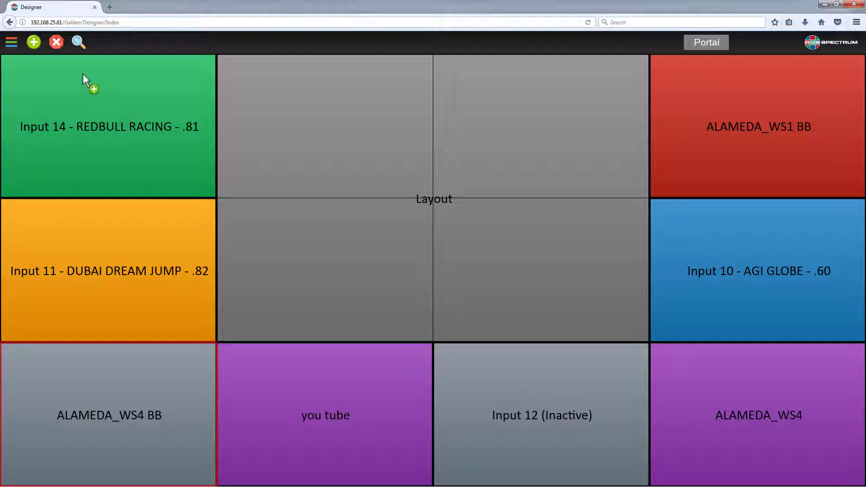
{"action": "left_click", "coordinate": [562, 394]}
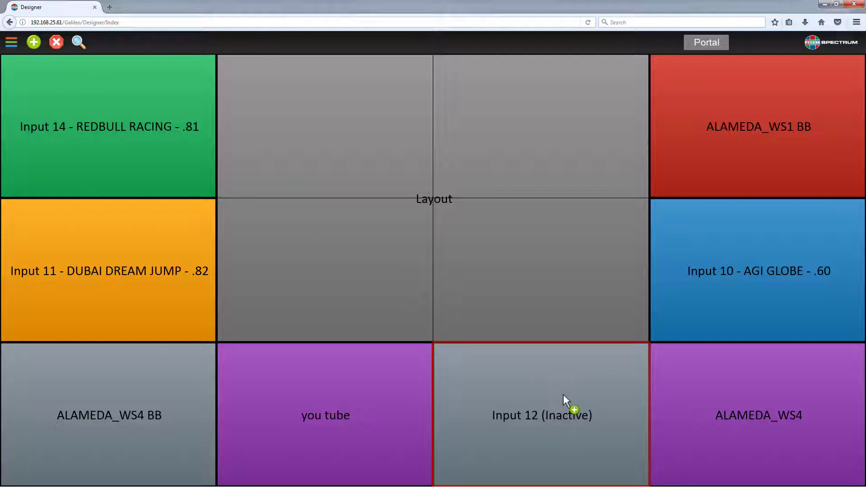
- Replace Input 12 with a second Input 11 - DUBAI DREAM JUMP window in the bottom row
{"action": "left_click", "coordinate": [50, 44]}
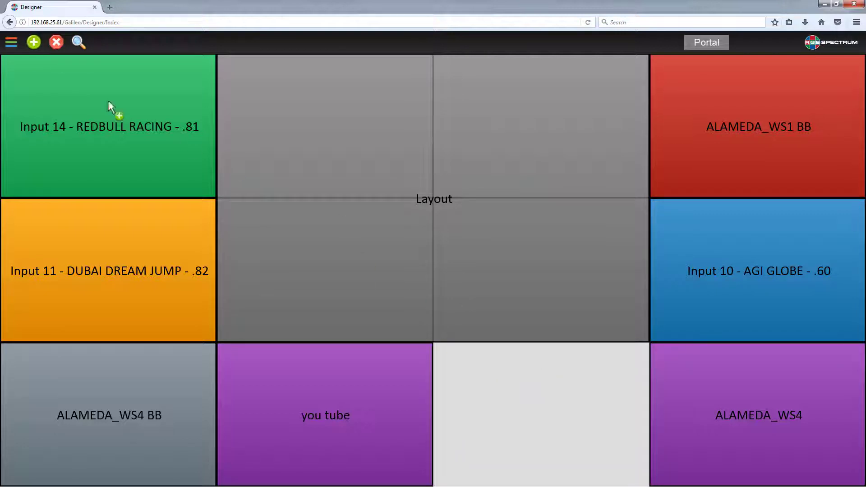
{"action": "left_click", "coordinate": [33, 43]}
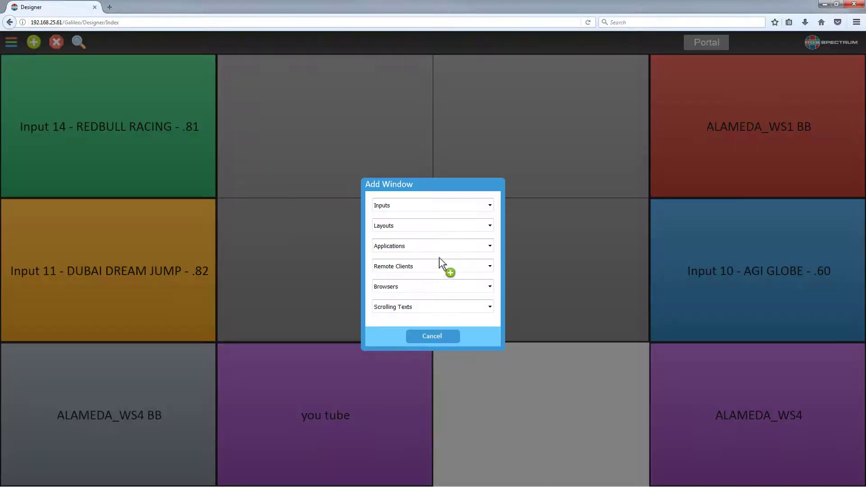
{"action": "left_click", "coordinate": [440, 206]}
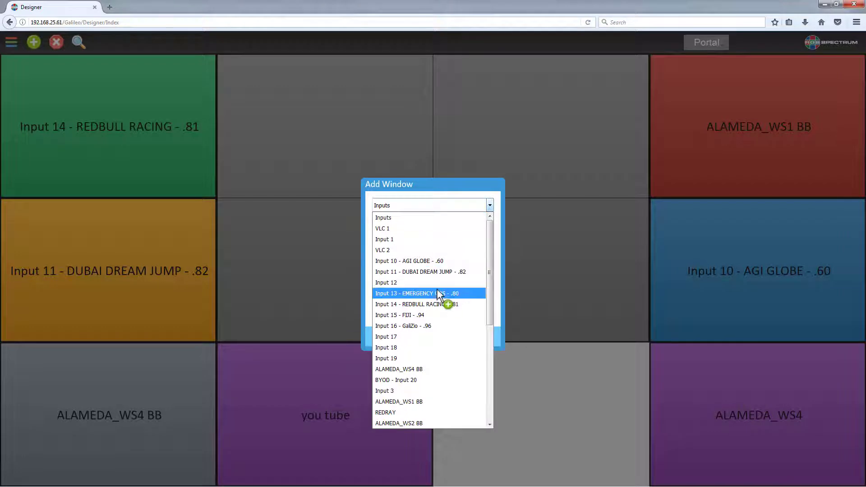
{"action": "left_click", "coordinate": [436, 270]}
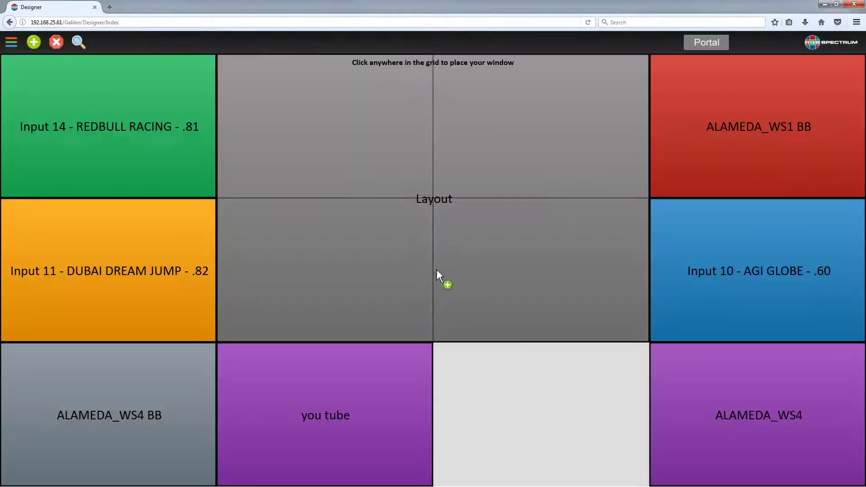
{"action": "left_click", "coordinate": [524, 374]}
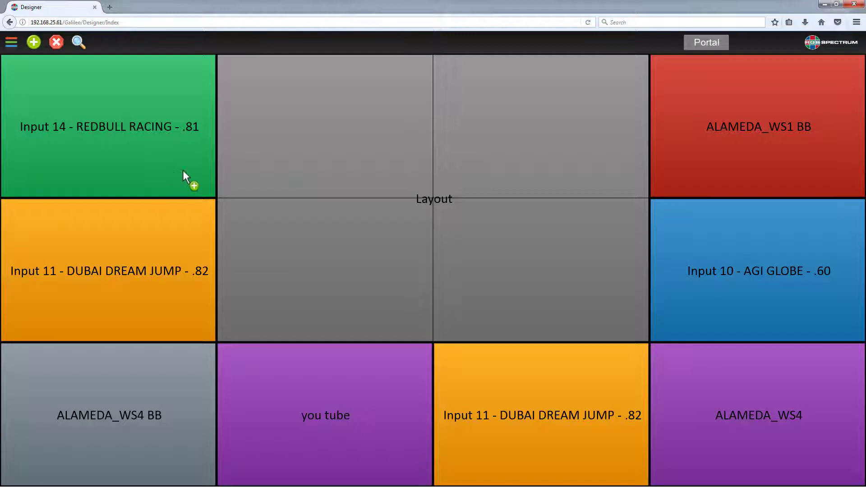
- From the Portal, open the ALAMEDA DEMO ROOM control panel and trigger Wall Layout4
{"action": "left_click", "coordinate": [710, 45]}
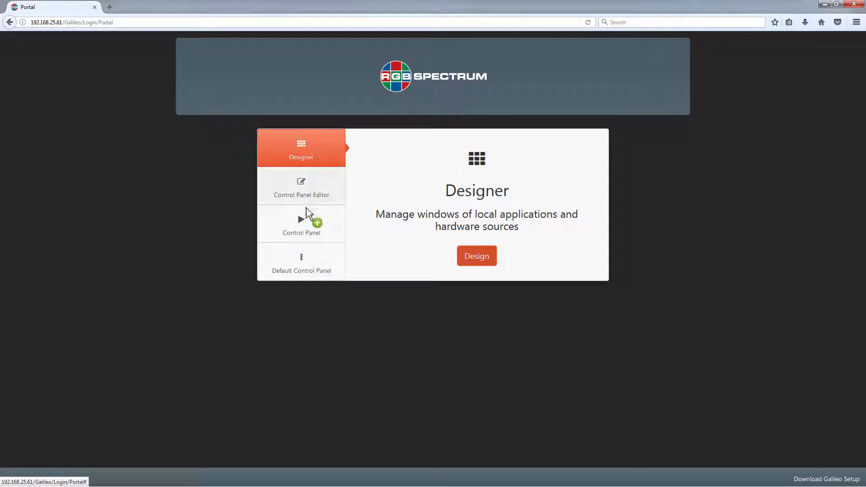
{"action": "left_click", "coordinate": [305, 219]}
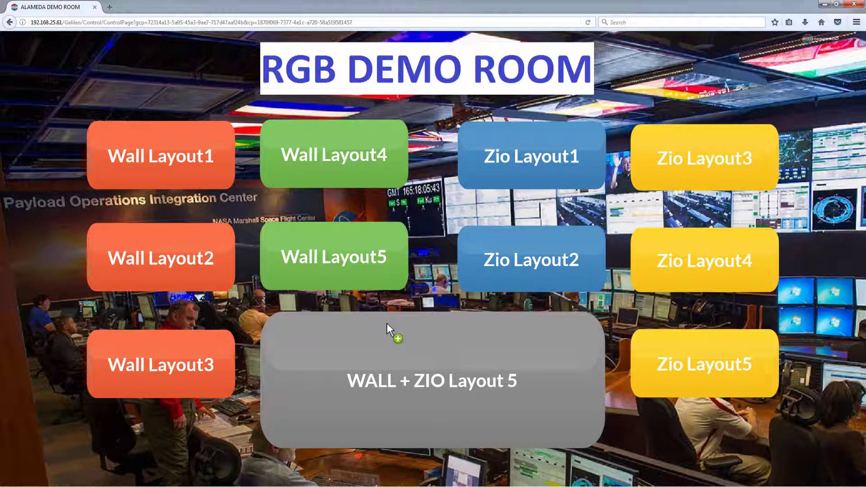
{"action": "left_click", "coordinate": [327, 147]}
- Return to the Portal and open Control Panel Name in the Control Panel Editor
{"action": "left_click", "coordinate": [9, 22]}
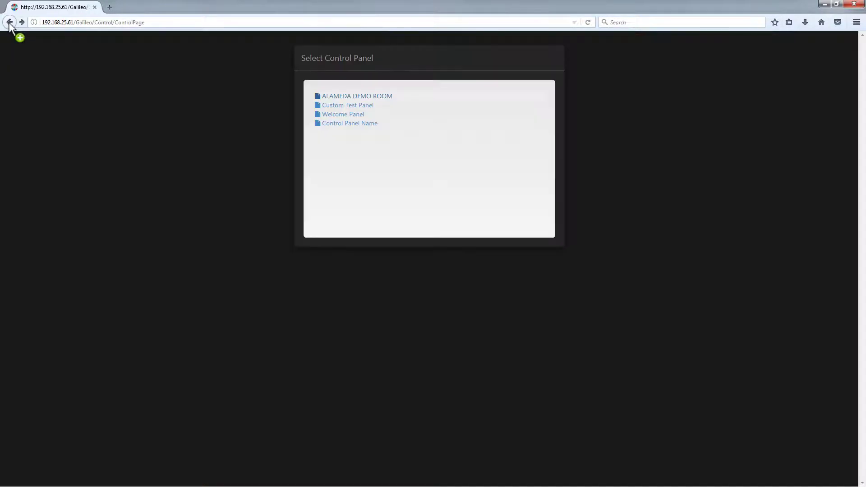
{"action": "left_click", "coordinate": [9, 22]}
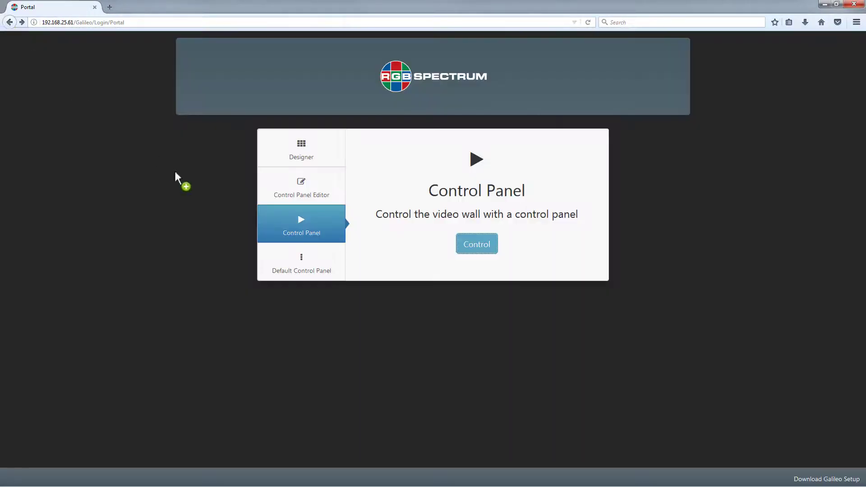
{"action": "left_click", "coordinate": [289, 187]}
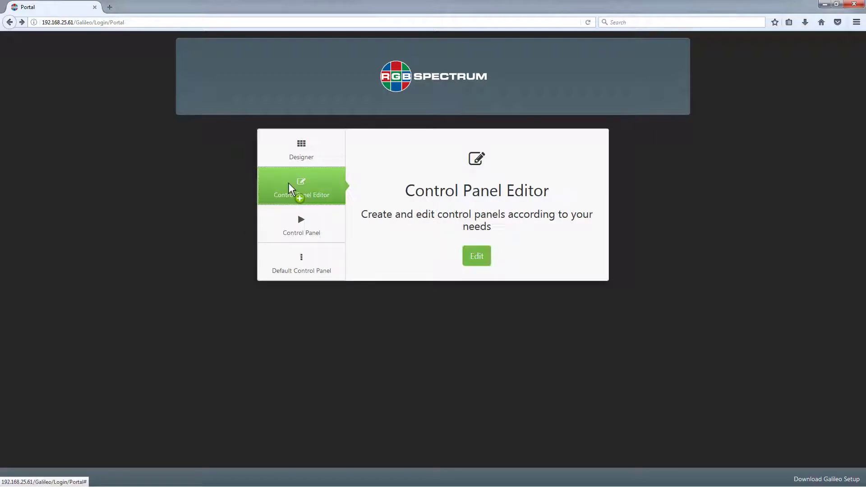
{"action": "left_click", "coordinate": [478, 256]}
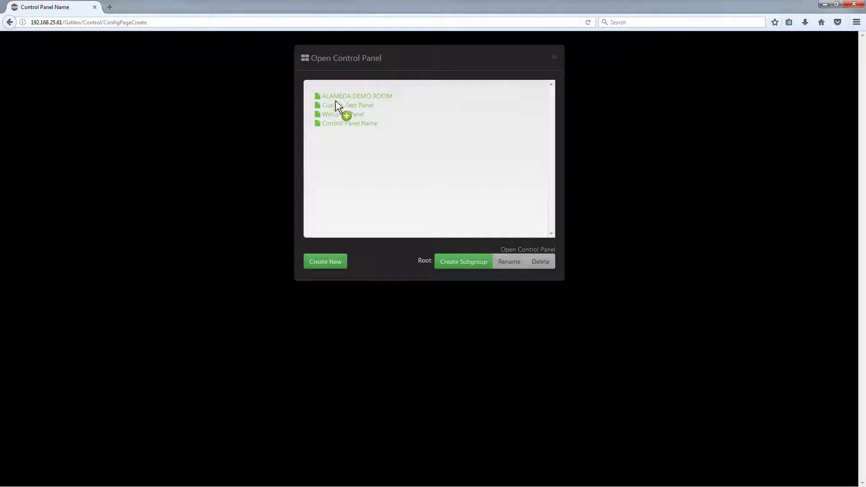
{"action": "left_click", "coordinate": [345, 124]}
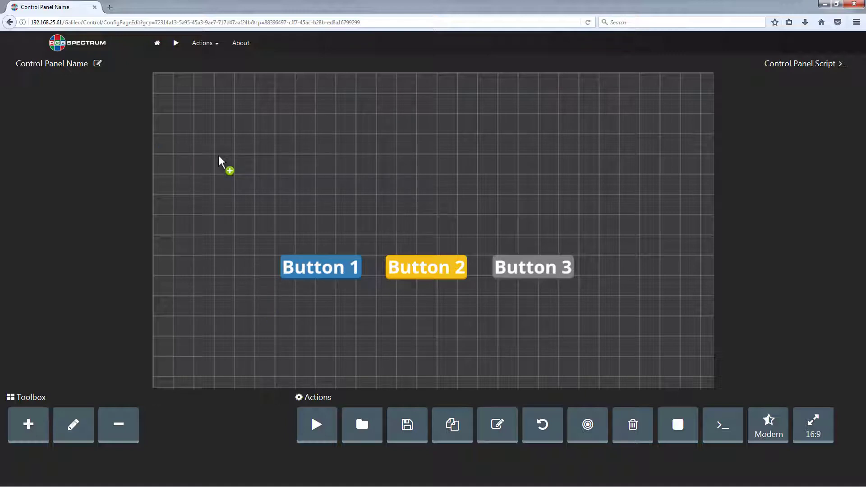
- Give Control Panel Name a solid dark navy background via Set Background
{"action": "left_click", "coordinate": [205, 45]}
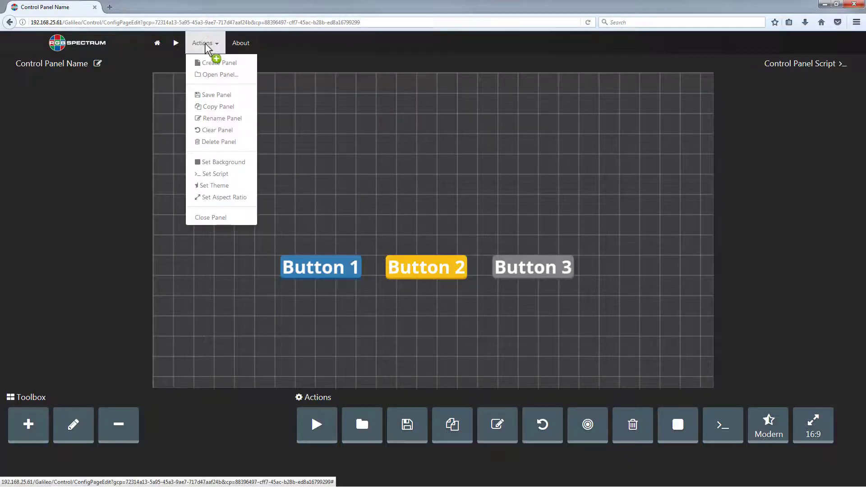
{"action": "left_click", "coordinate": [221, 162]}
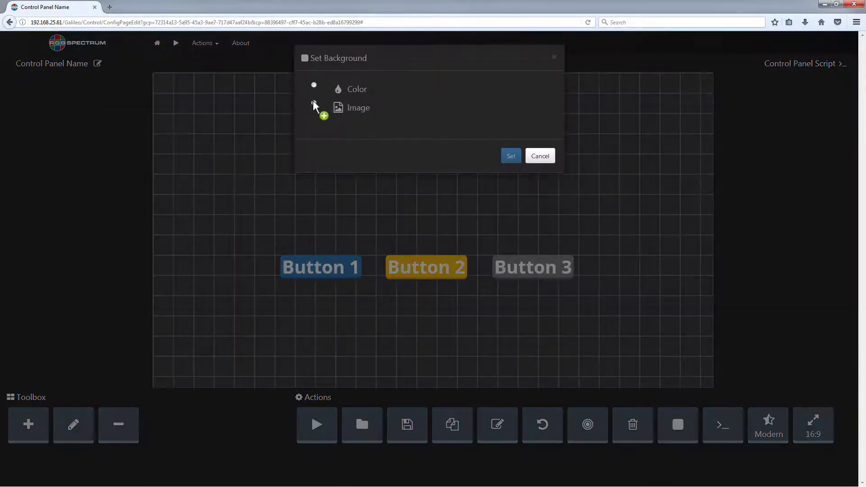
{"action": "left_click", "coordinate": [315, 86]}
{"action": "left_click", "coordinate": [408, 94]}
{"action": "left_click", "coordinate": [159, 59]}
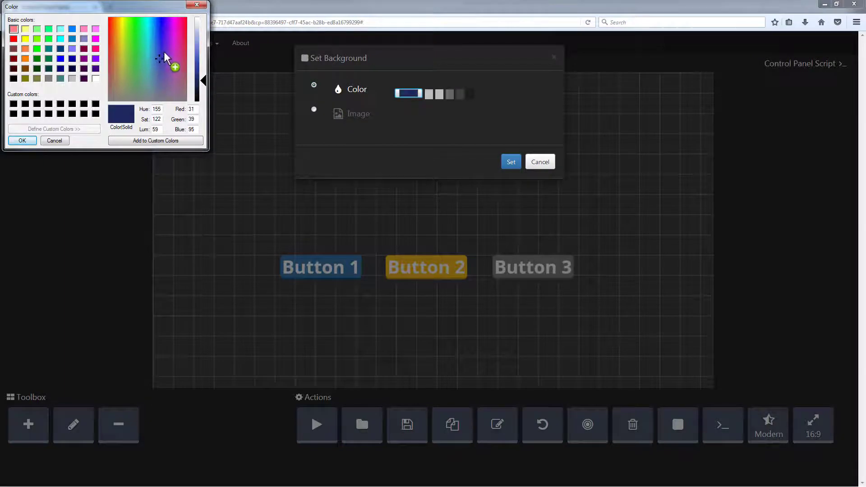
{"action": "left_click", "coordinate": [23, 141]}
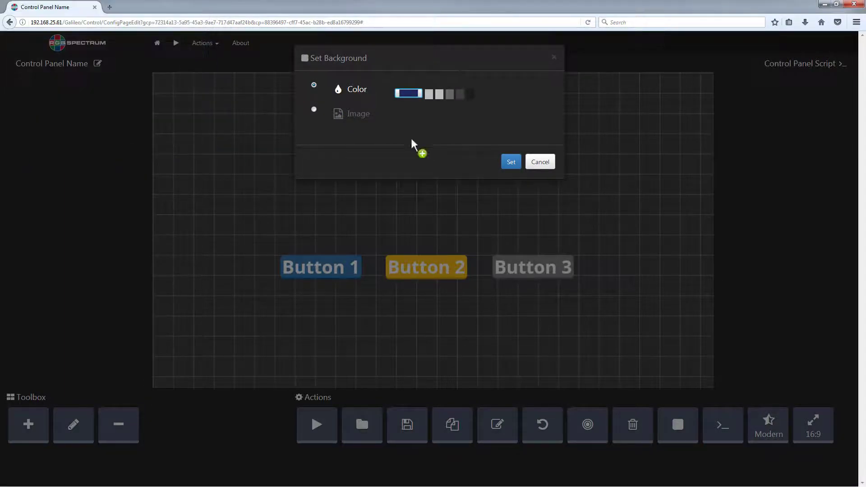
{"action": "left_click", "coordinate": [514, 165]}
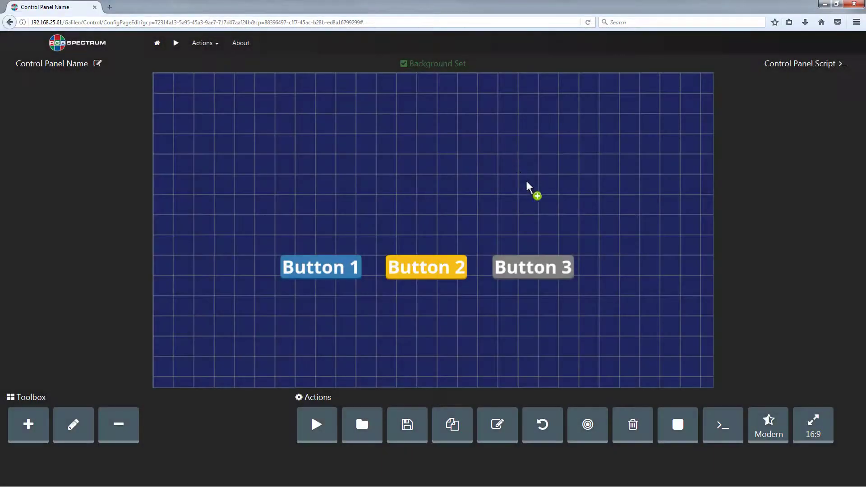
- Shift Button 1 and Button 2 on the grid, then delete Buttons 2, 1 and 3
{"action": "left_click_drag", "start_coordinate": [285, 265], "coordinate": [233, 154]}
{"action": "left_click_drag", "start_coordinate": [440, 259], "coordinate": [430, 173]}
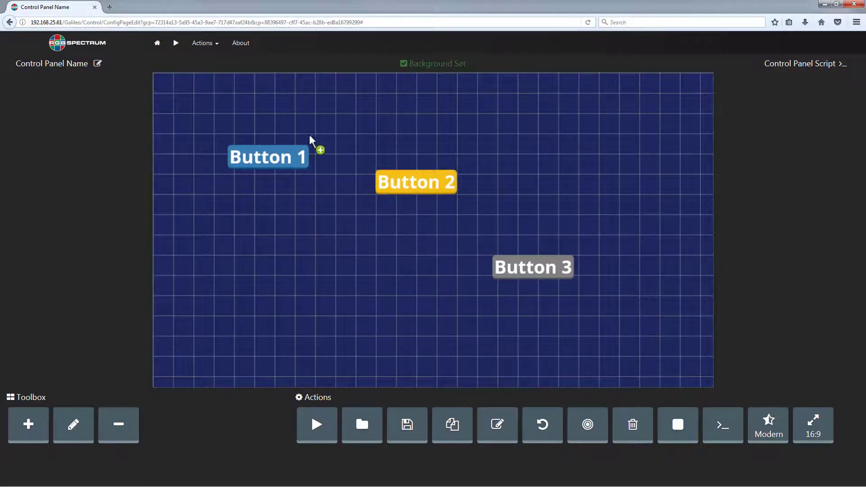
{"action": "left_click", "coordinate": [105, 423]}
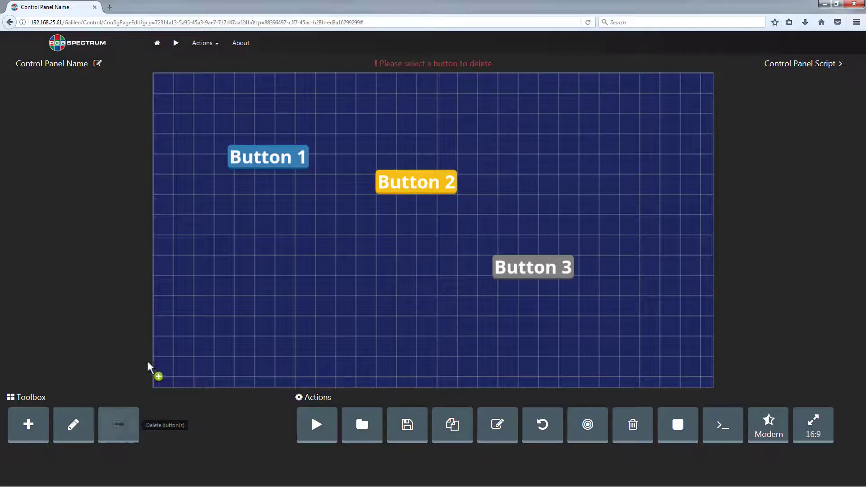
{"action": "left_click", "coordinate": [401, 190]}
{"action": "left_click", "coordinate": [119, 424]}
{"action": "left_click", "coordinate": [271, 164]}
{"action": "left_click", "coordinate": [134, 429]}
{"action": "left_click", "coordinate": [551, 271]}
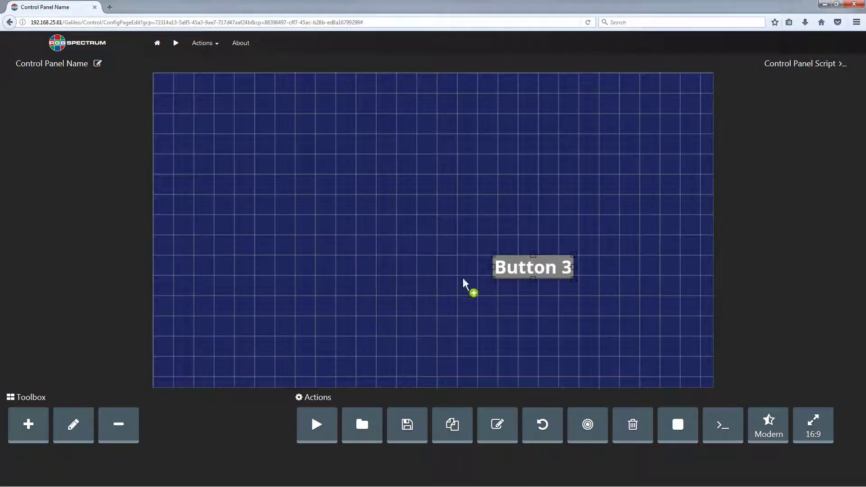
{"action": "left_click", "coordinate": [135, 421]}
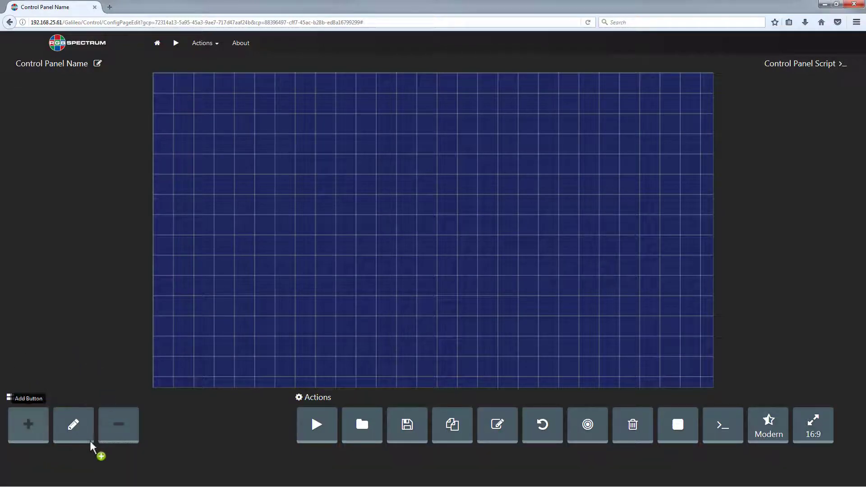
- Start a new button and label it 'Button 1'
{"action": "left_click", "coordinate": [29, 425]}
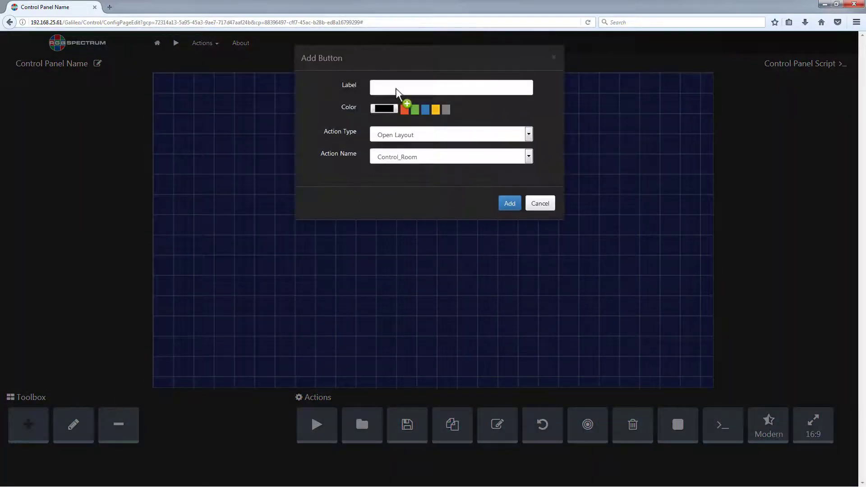
{"action": "left_click", "coordinate": [397, 88]}
{"action": "type", "text": "Button 1"}
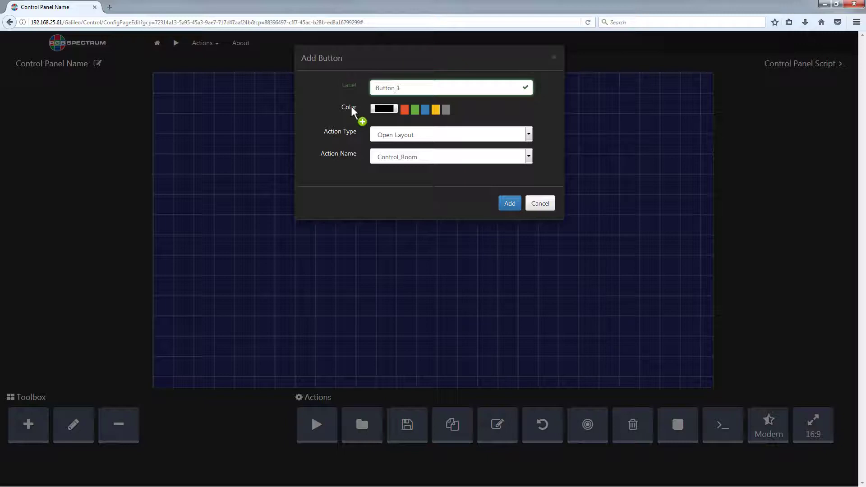
- Give the new button a light lavender colour in the Color dialog
{"action": "left_click", "coordinate": [395, 111]}
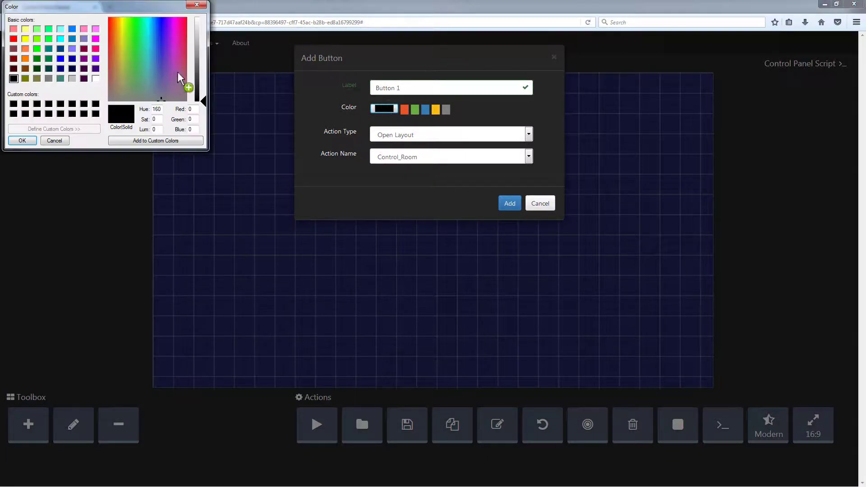
{"action": "left_click", "coordinate": [167, 71]}
{"action": "left_click", "coordinate": [161, 56]}
{"action": "left_click", "coordinate": [159, 31]}
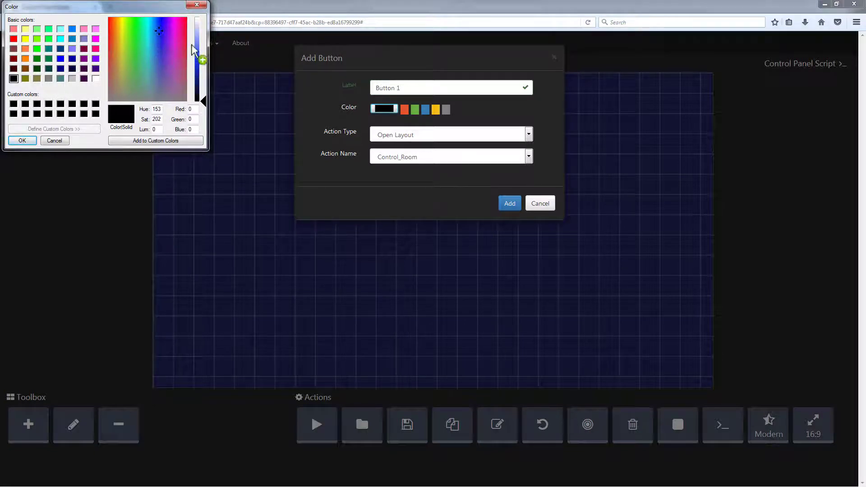
{"action": "left_click", "coordinate": [196, 34]}
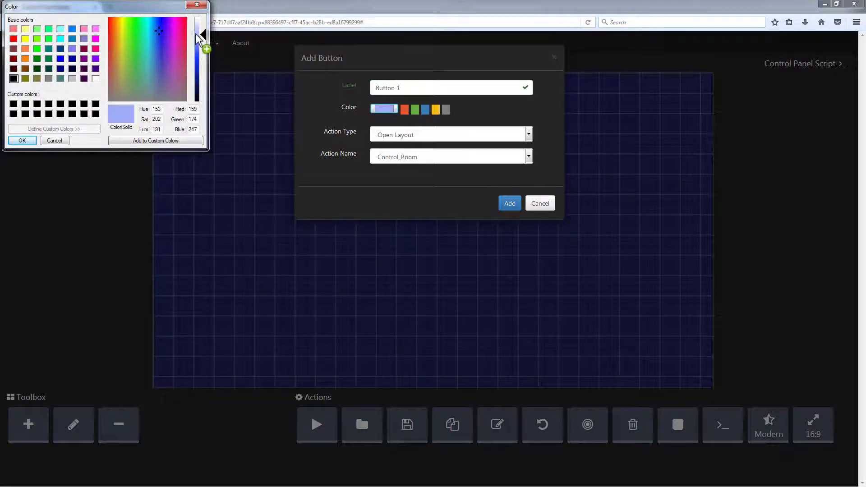
{"action": "left_click", "coordinate": [22, 140]}
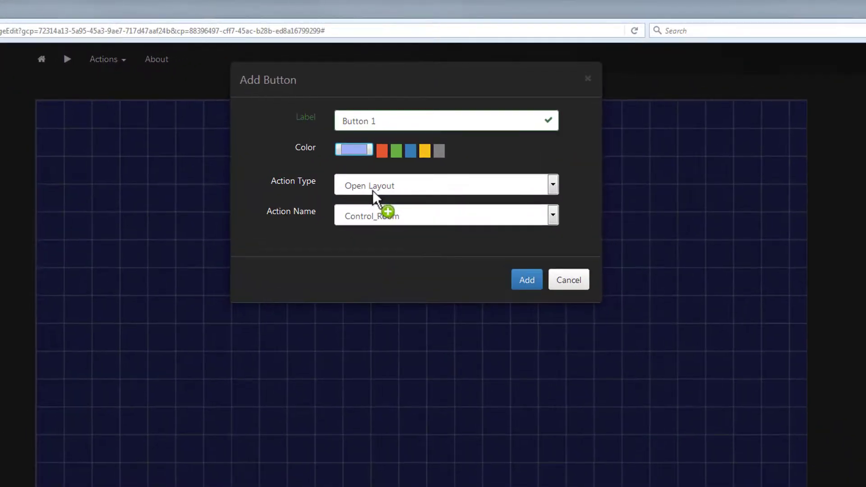
- Set the button's action to Open Layout with Layout 1 and add it to the panel
{"action": "left_click", "coordinate": [435, 188]}
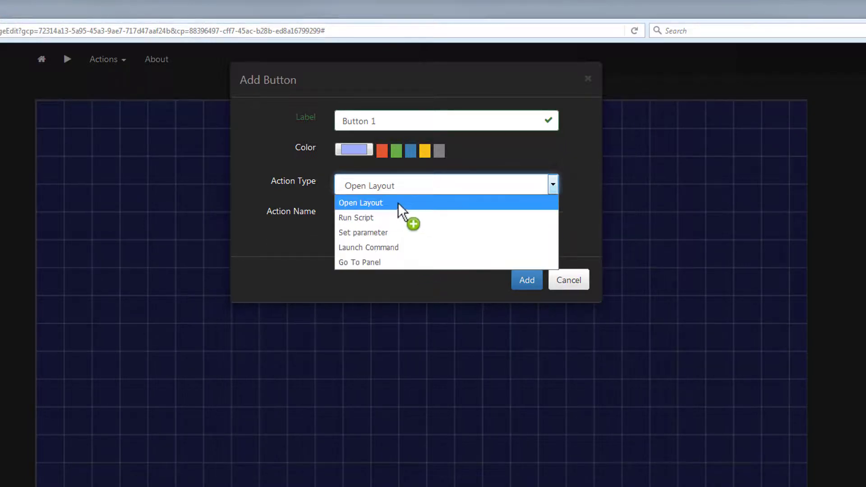
{"action": "left_click", "coordinate": [413, 203]}
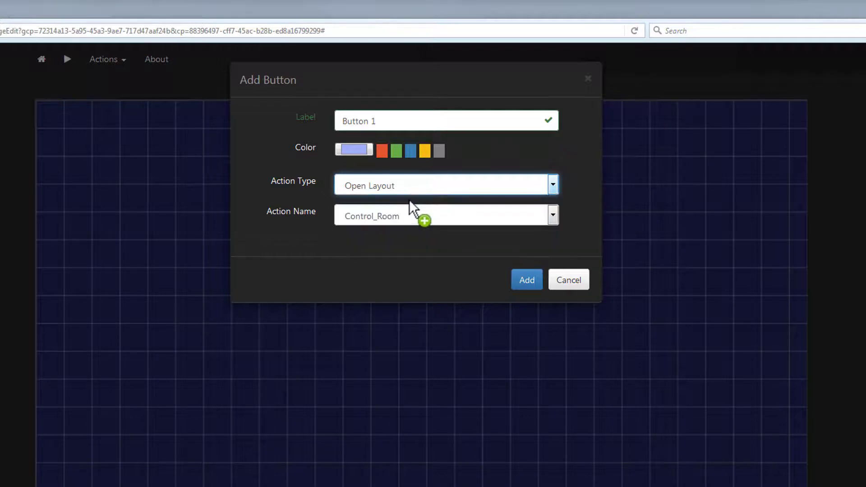
{"action": "left_click", "coordinate": [427, 218]}
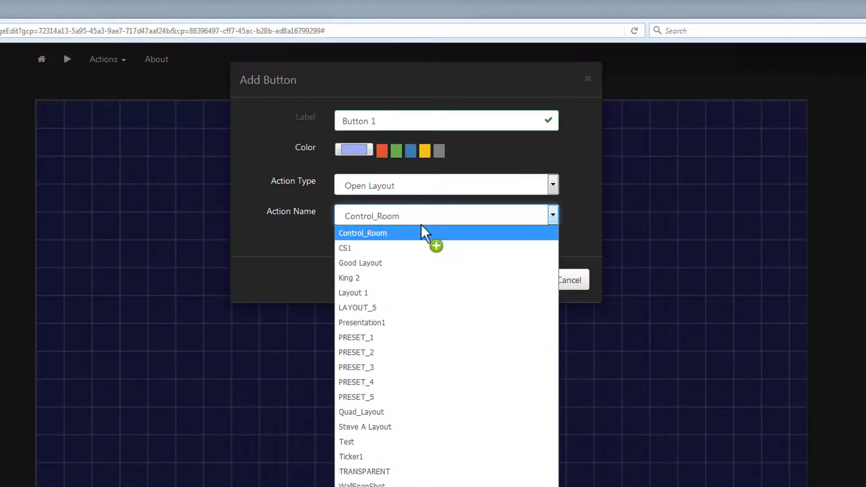
{"action": "left_click", "coordinate": [415, 294]}
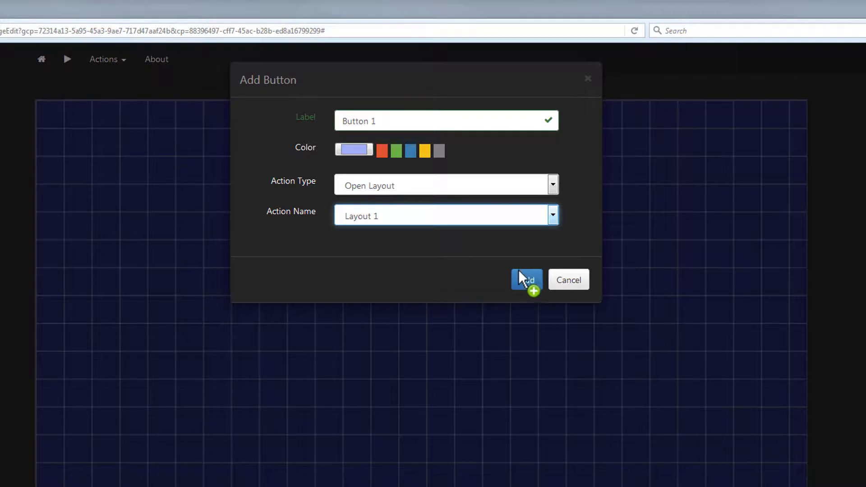
{"action": "left_click", "coordinate": [523, 287]}
- Move Button 1 to the upper left of the grid and enlarge it
{"action": "left_click_drag", "start_coordinate": [637, 402], "coordinate": [204, 236]}
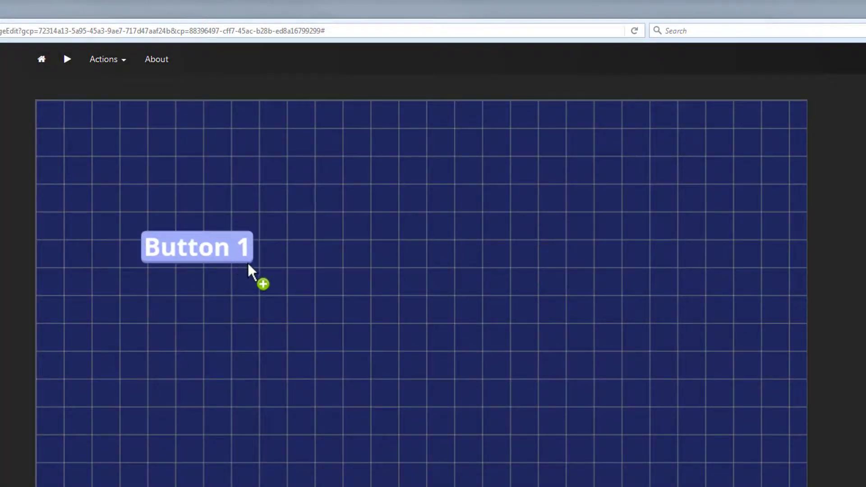
{"action": "left_click", "coordinate": [249, 261]}
{"action": "left_click_drag", "start_coordinate": [248, 261], "coordinate": [320, 303]}
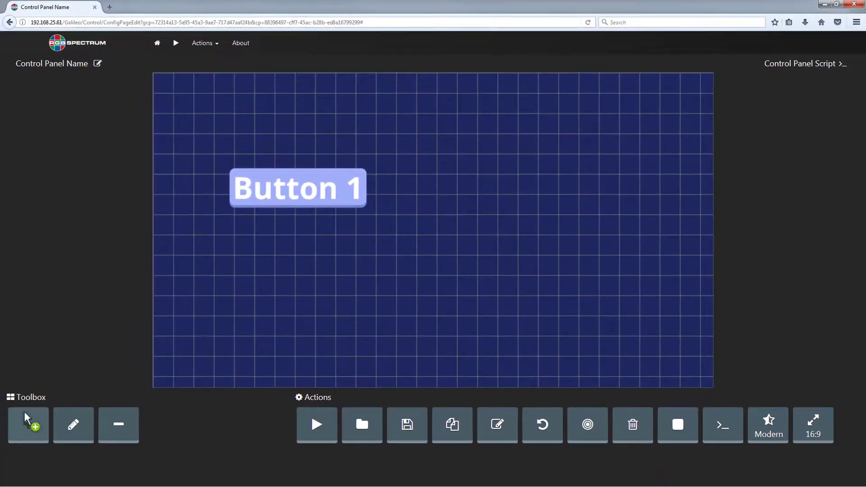
- Add a yellow button labelled 'Preset 1' that runs PRESET_1
{"action": "left_click", "coordinate": [28, 424]}
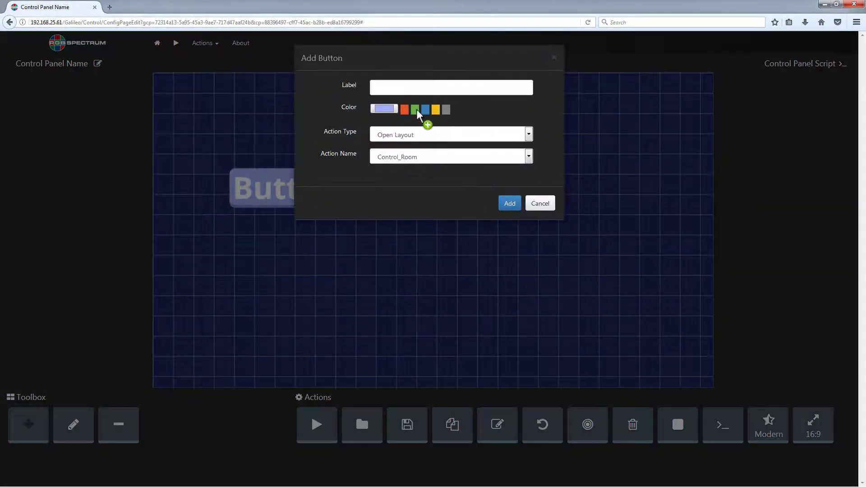
{"action": "left_click", "coordinate": [397, 85]}
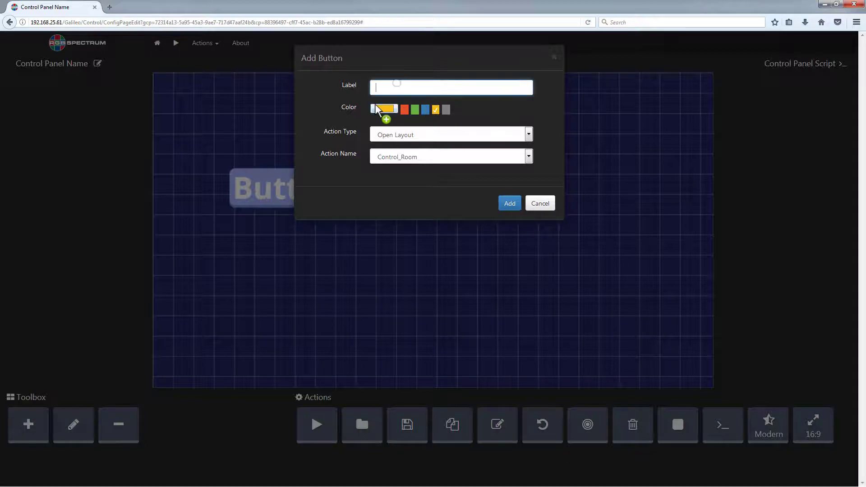
{"action": "left_click", "coordinate": [440, 157]}
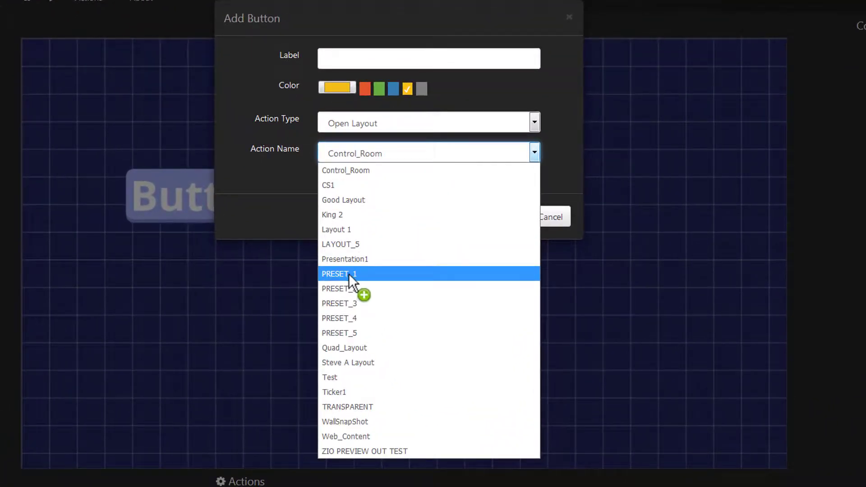
{"action": "left_click", "coordinate": [348, 273]}
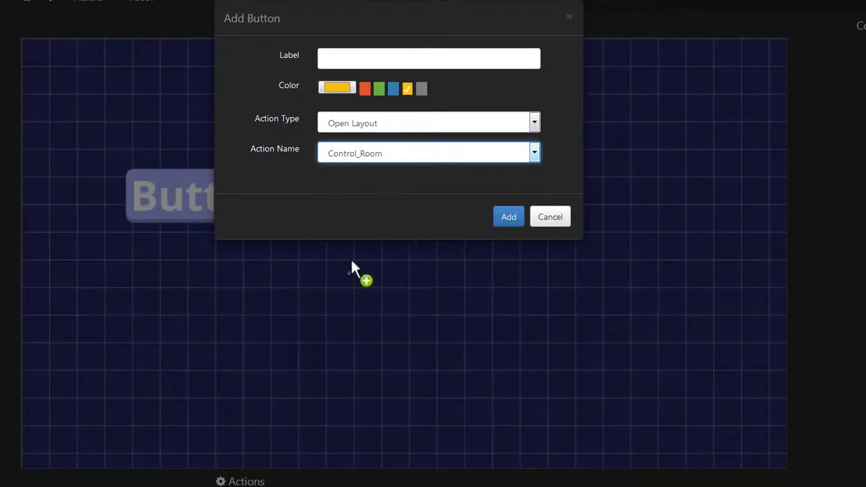
{"action": "left_click", "coordinate": [318, 49]}
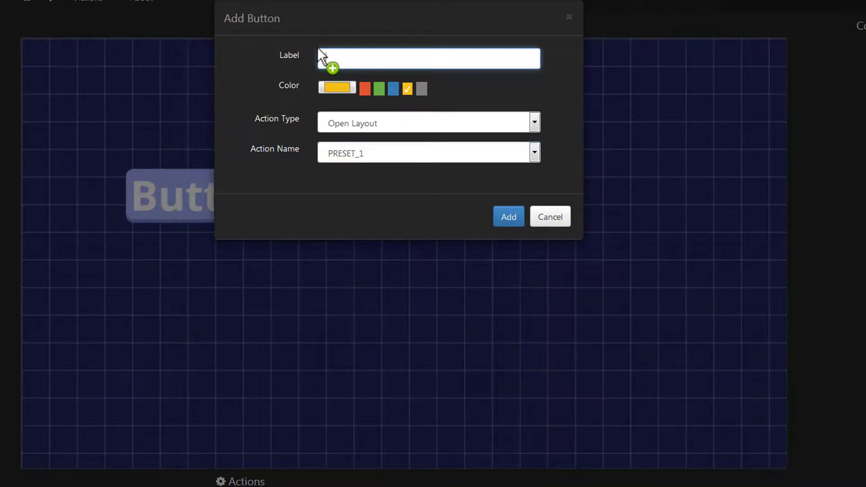
{"action": "type", "text": "Preset 1"}
{"action": "left_click", "coordinate": [512, 215]}
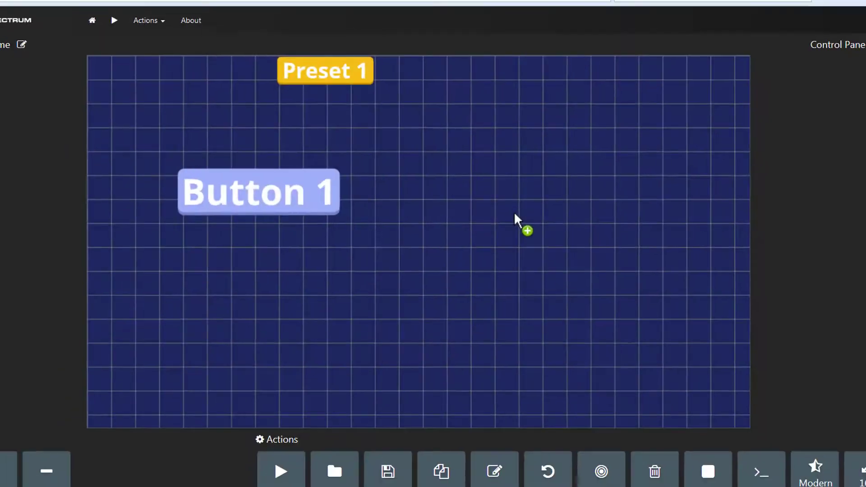
- Place Preset 1 beside Button 1, making it wider and taller
{"action": "left_click_drag", "start_coordinate": [303, 77], "coordinate": [414, 206]}
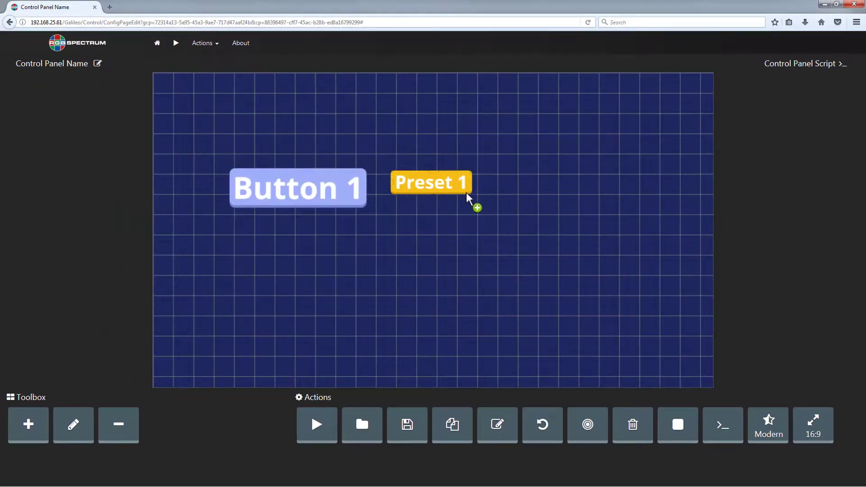
{"action": "left_click_drag", "start_coordinate": [468, 192], "coordinate": [507, 212]}
{"action": "mouse_move", "coordinate": [445, 191]}
{"action": "left_mouse_down"}
{"action": "mouse_move", "coordinate": [450, 207]}
{"action": "mouse_move", "coordinate": [446, 201]}
{"action": "left_mouse_up"}
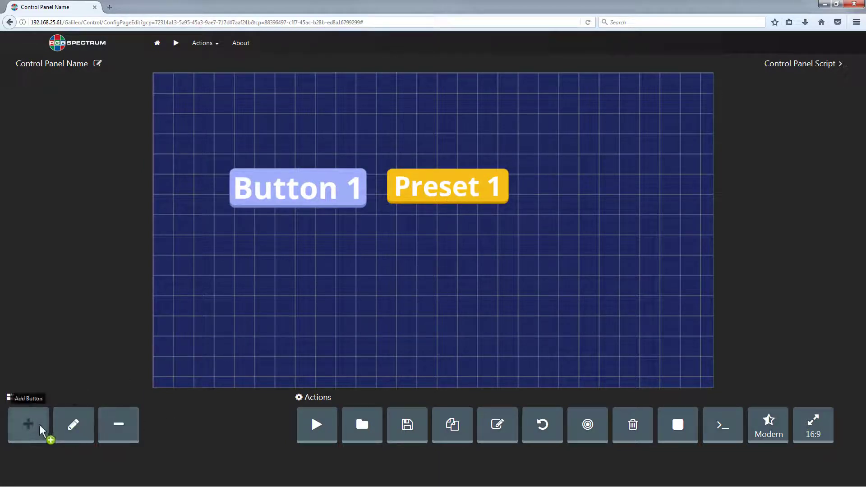
{"action": "mouse_move", "coordinate": [74, 430]}
{"action": "left_mouse_down"}
{"action": "mouse_move", "coordinate": [391, 189]}
{"action": "mouse_move", "coordinate": [359, 191]}
{"action": "mouse_move", "coordinate": [263, 240]}
{"action": "mouse_move", "coordinate": [236, 203]}
{"action": "mouse_move", "coordinate": [232, 213]}
{"action": "mouse_move", "coordinate": [275, 207]}
{"action": "mouse_move", "coordinate": [76, 428]}
{"action": "left_mouse_up"}
- Relabel Button 1 as 'Layout 1' and keep Preset 1 level to its right
{"action": "left_click", "coordinate": [76, 427]}
{"action": "left_click_drag", "start_coordinate": [408, 90], "coordinate": [307, 80]}
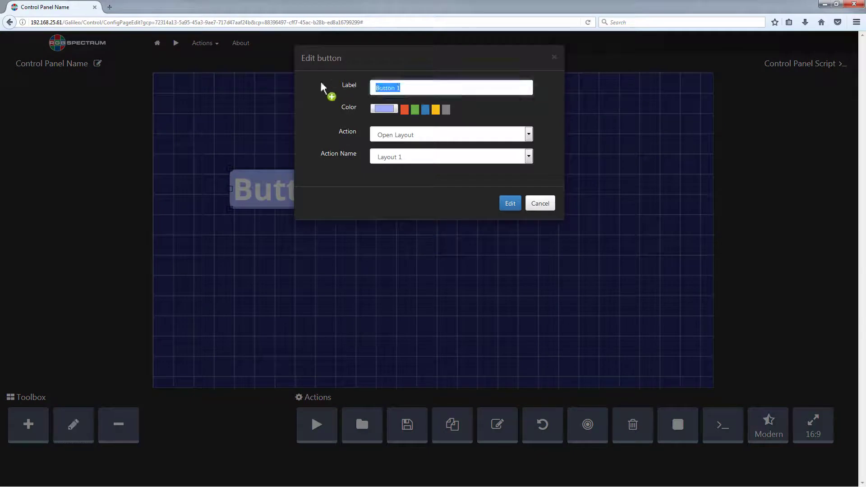
{"action": "type", "text": "Layout 1"}
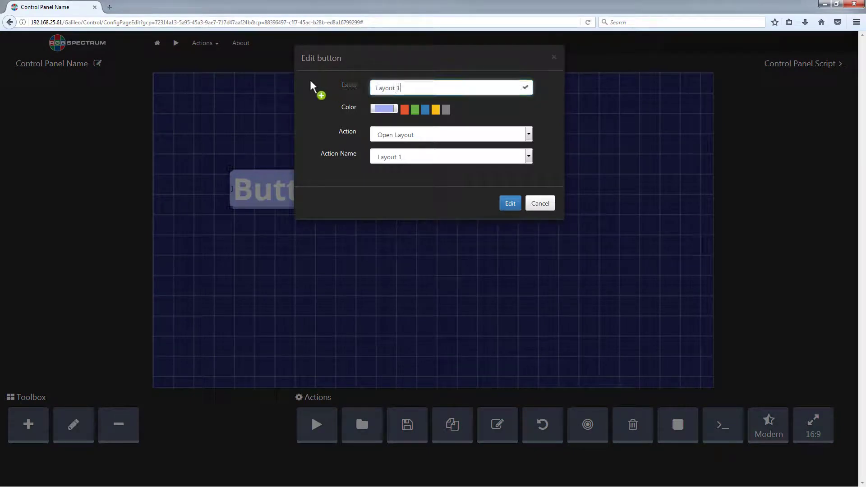
{"action": "left_click", "coordinate": [512, 205]}
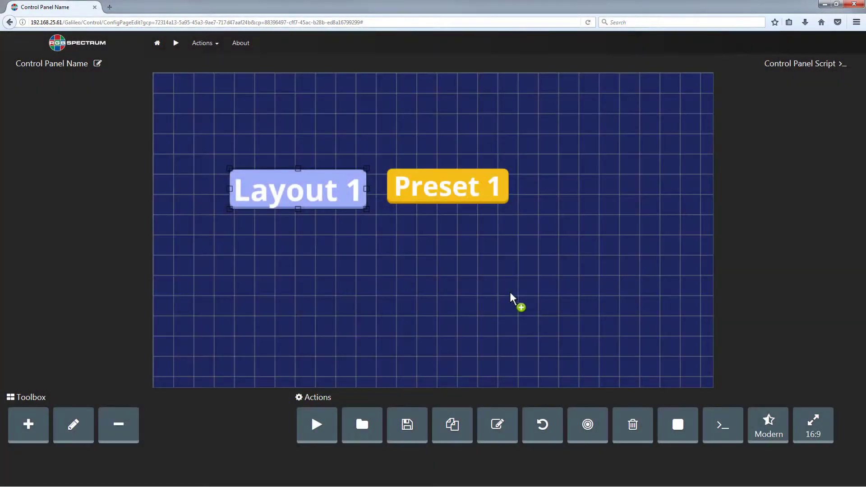
{"action": "left_click_drag", "start_coordinate": [386, 204], "coordinate": [240, 249]}
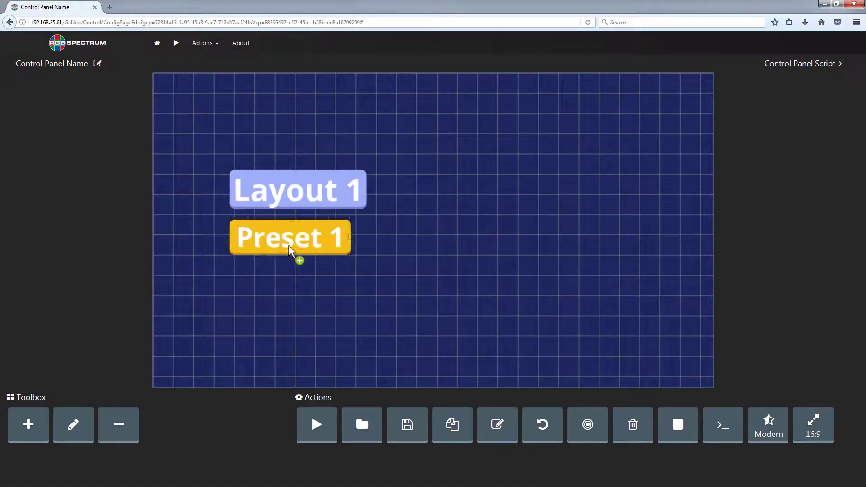
{"action": "left_click_drag", "start_coordinate": [287, 247], "coordinate": [428, 197]}
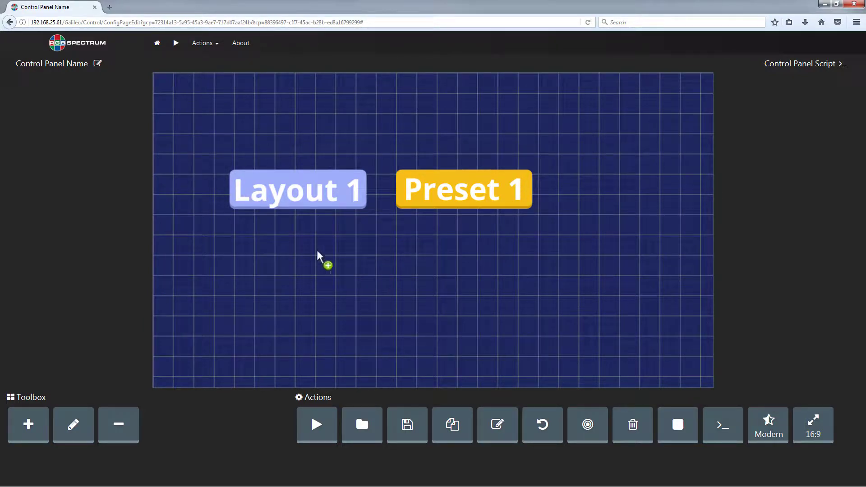
- Try the Flat button theme, then switch both buttons to the Glossy theme
{"action": "left_click", "coordinate": [767, 426]}
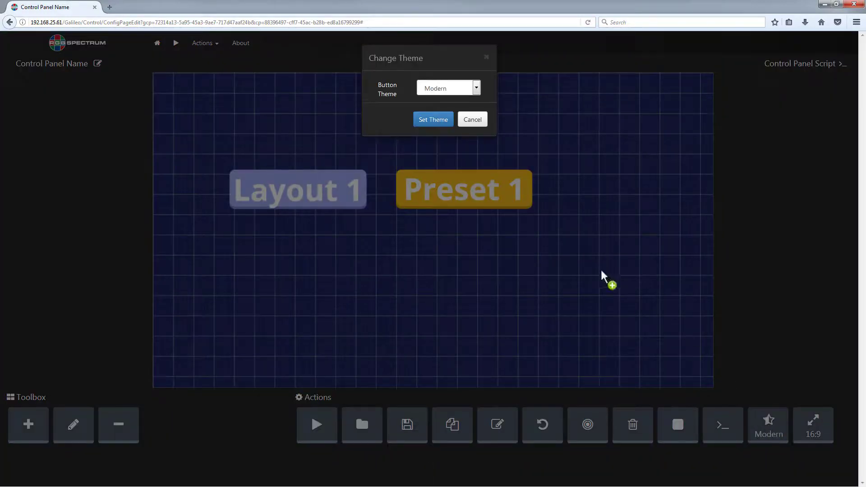
{"action": "left_click", "coordinate": [476, 89]}
{"action": "left_click", "coordinate": [454, 104]}
{"action": "left_click", "coordinate": [434, 120]}
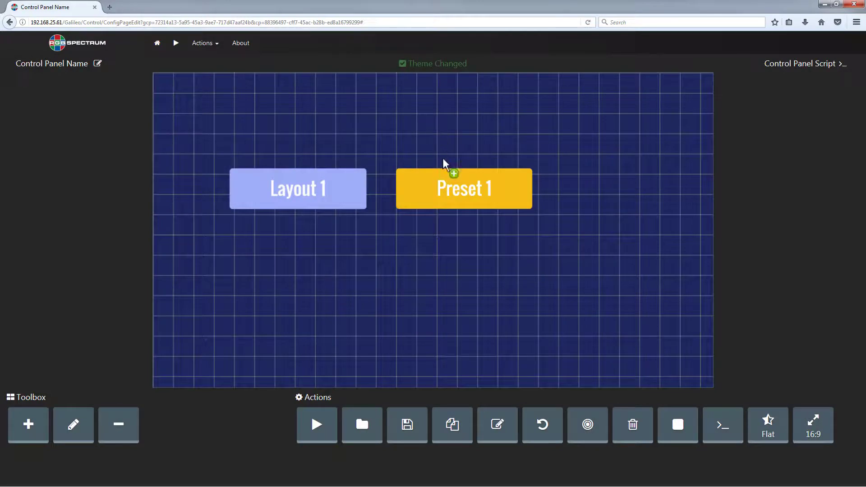
{"action": "left_click", "coordinate": [762, 422]}
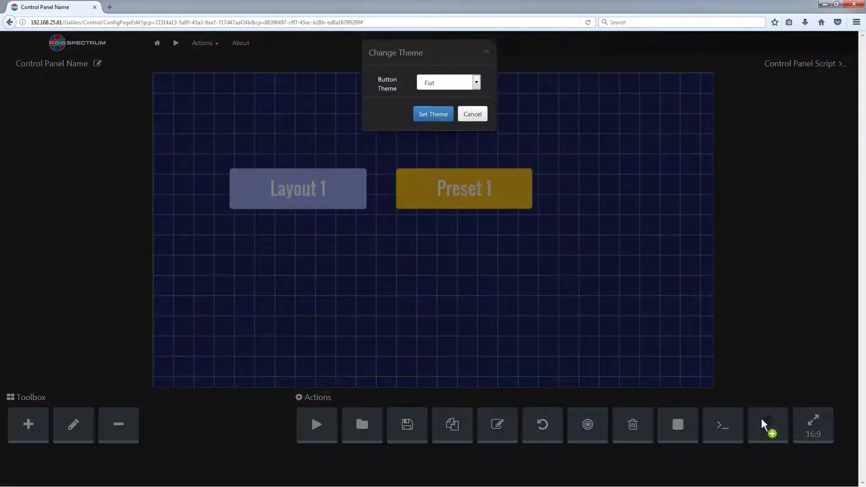
{"action": "left_click", "coordinate": [476, 85]}
{"action": "left_click", "coordinate": [455, 123]}
{"action": "left_click", "coordinate": [429, 120]}
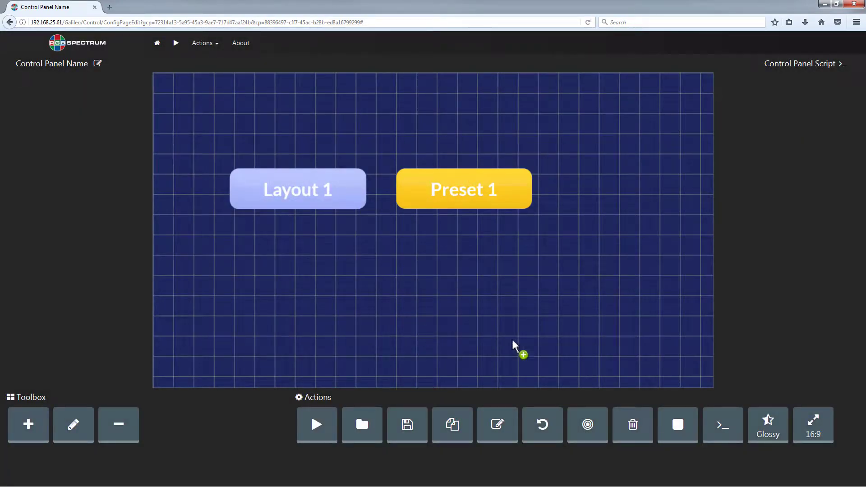
- Set the aspect ratio to iOS iPad Original/Mini/Air portrait and move both buttons near the top
{"action": "left_click", "coordinate": [810, 422]}
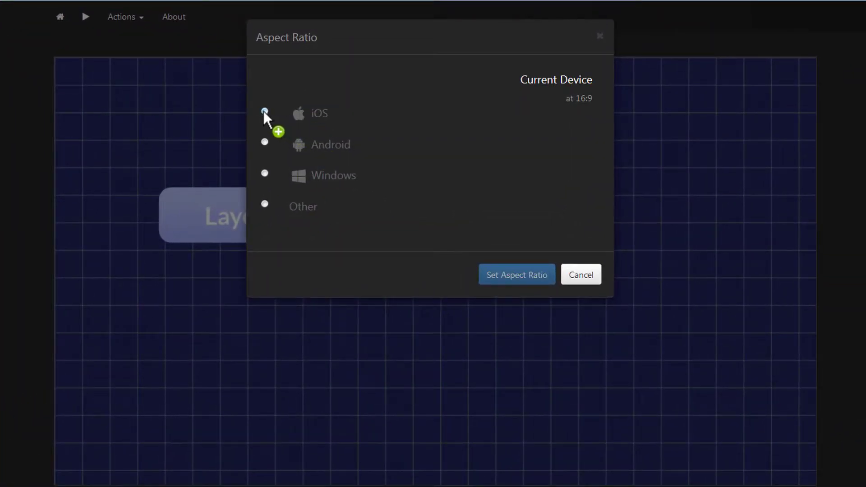
{"action": "left_click", "coordinate": [264, 111]}
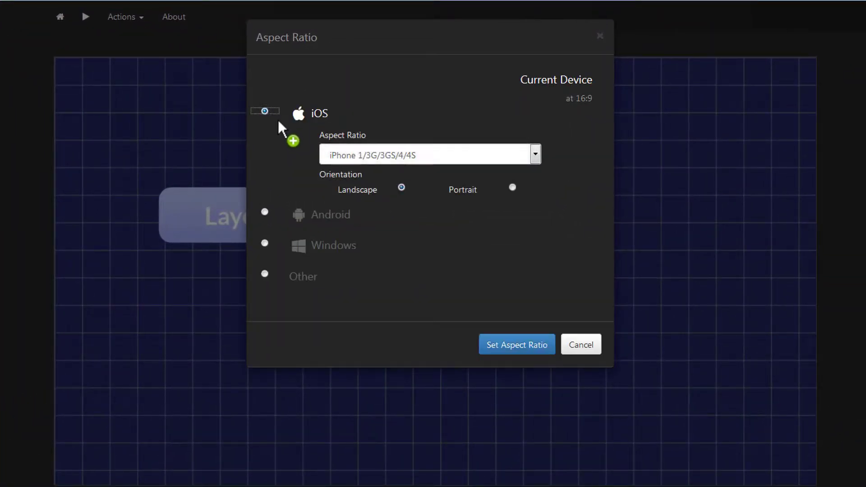
{"action": "left_click", "coordinate": [347, 152]}
{"action": "left_click", "coordinate": [516, 207]}
{"action": "left_click", "coordinate": [512, 187]}
{"action": "left_click", "coordinate": [512, 345]}
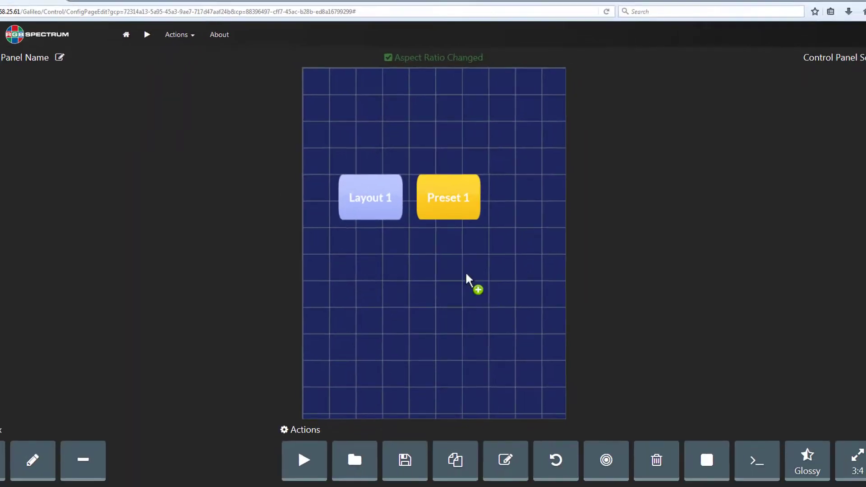
{"action": "left_click_drag", "start_coordinate": [426, 192], "coordinate": [462, 159]}
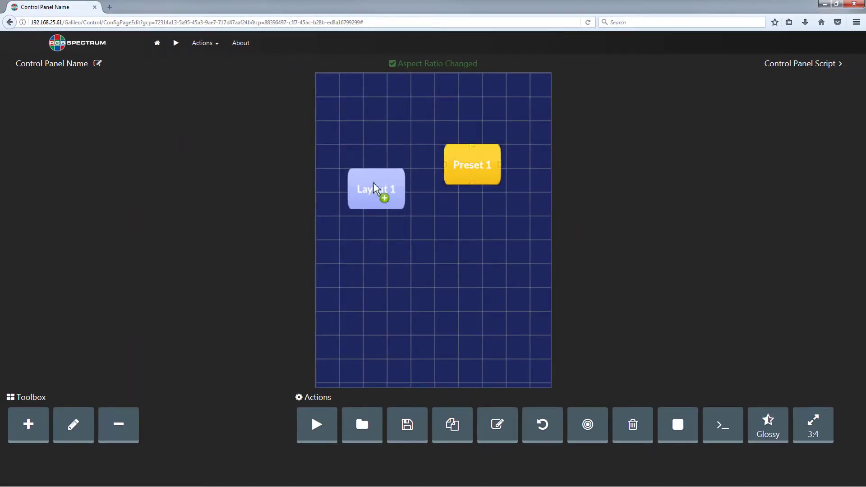
{"action": "left_click_drag", "start_coordinate": [379, 187], "coordinate": [376, 160]}
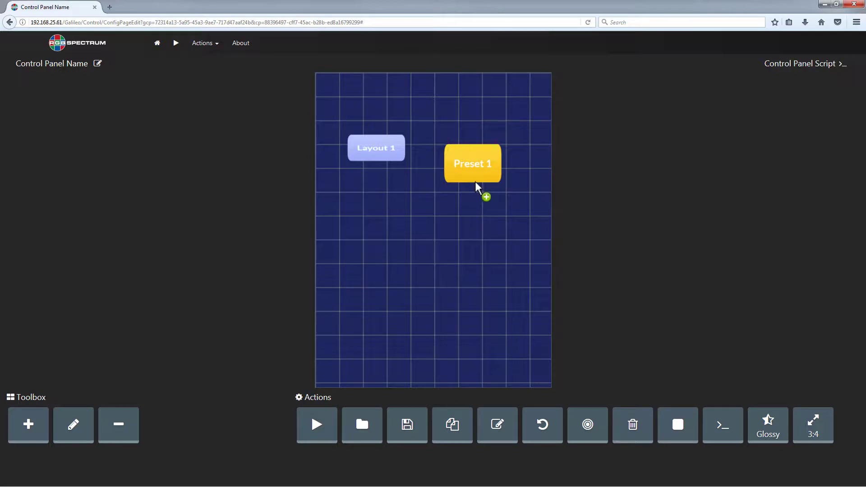
- Set a custom Other resolution of width 1920 and height 1080 for the canvas
{"action": "left_click", "coordinate": [819, 426]}
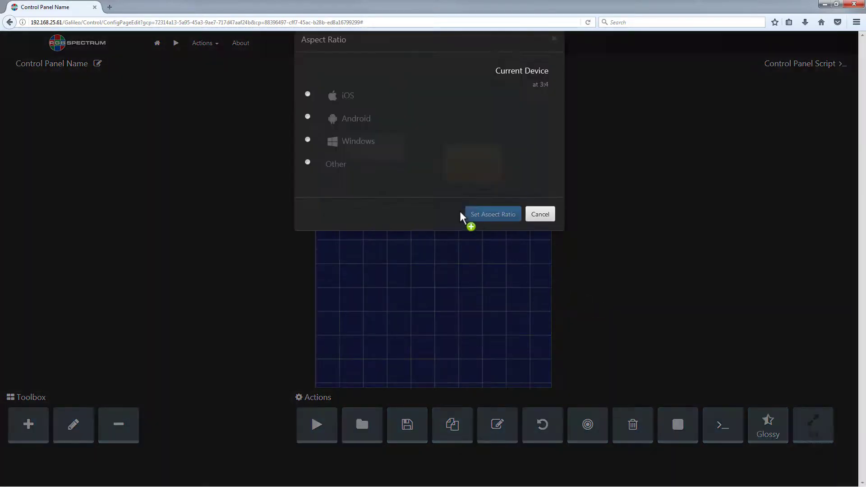
{"action": "left_click", "coordinate": [308, 181]}
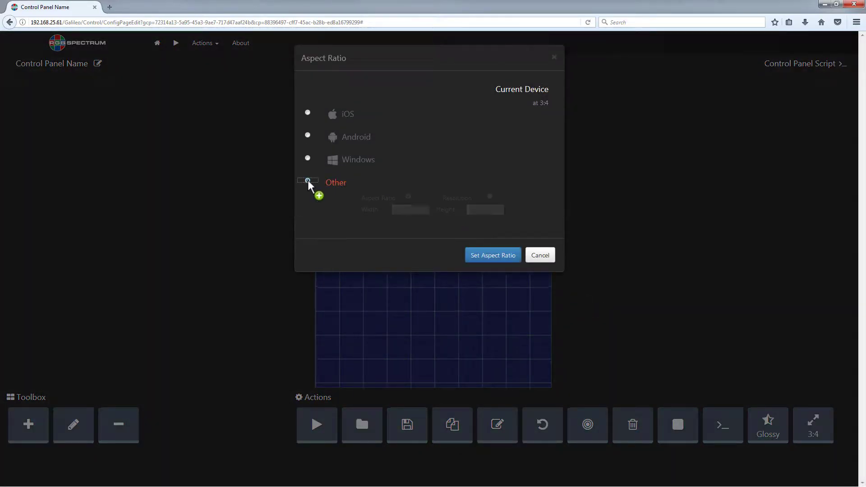
{"action": "left_click", "coordinate": [490, 197]}
{"action": "left_click", "coordinate": [408, 210]}
{"action": "type", "text": "1920"}
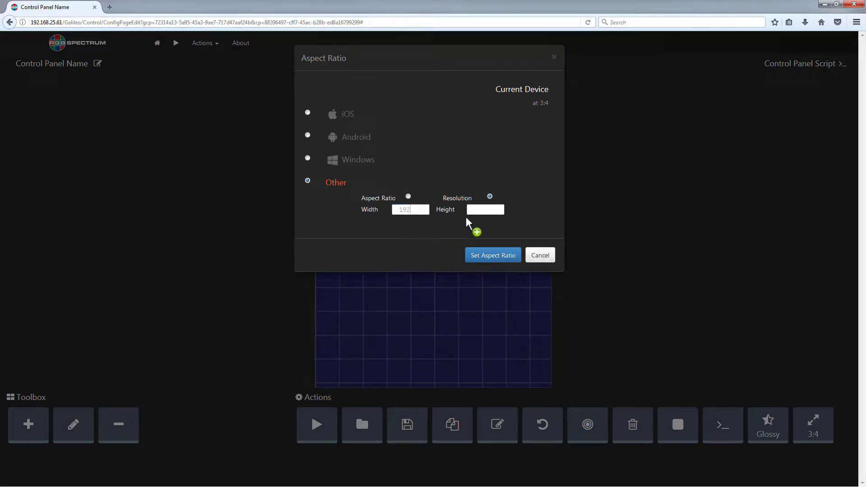
{"action": "left_click", "coordinate": [480, 211]}
{"action": "type", "text": "1080"}
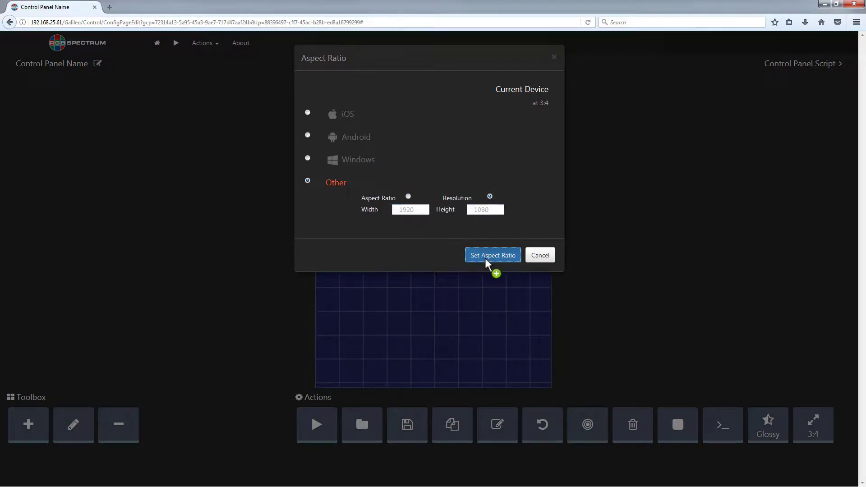
{"action": "left_click", "coordinate": [485, 256]}
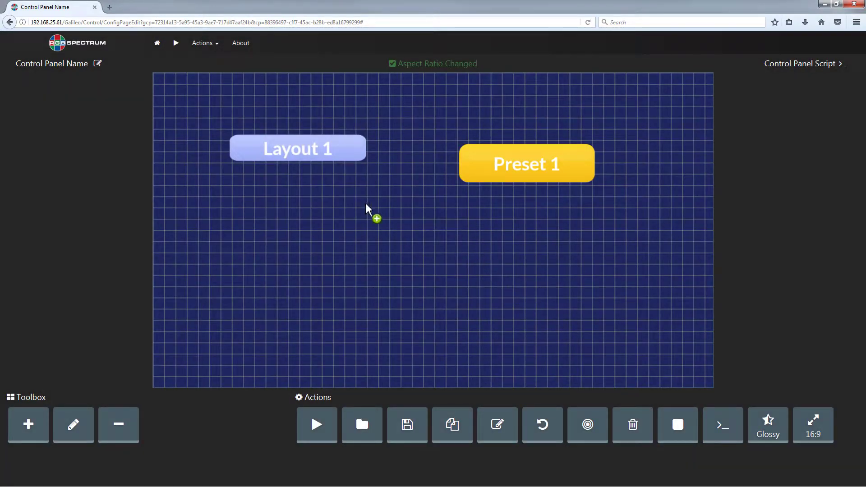
- Nudge Layout 1 down-right, save, and rename the panel to the owner's name plus 'Control Panel'
{"action": "left_click_drag", "start_coordinate": [344, 159], "coordinate": [357, 187]}
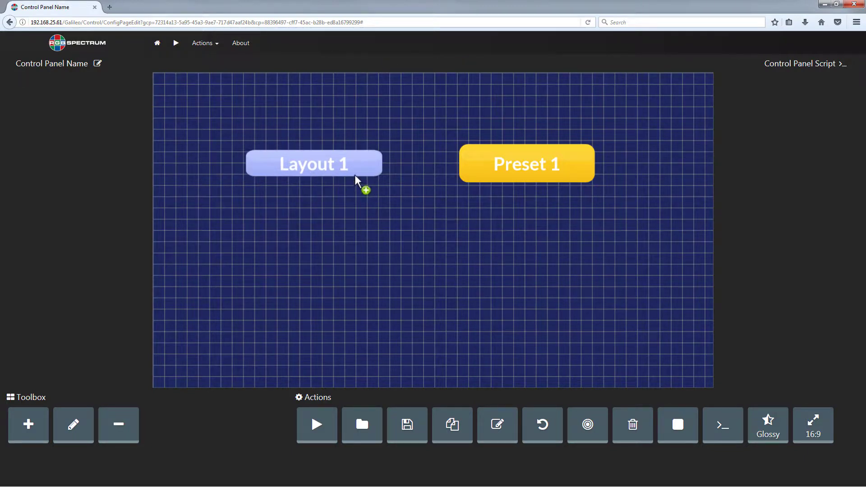
{"action": "left_click", "coordinate": [406, 425]}
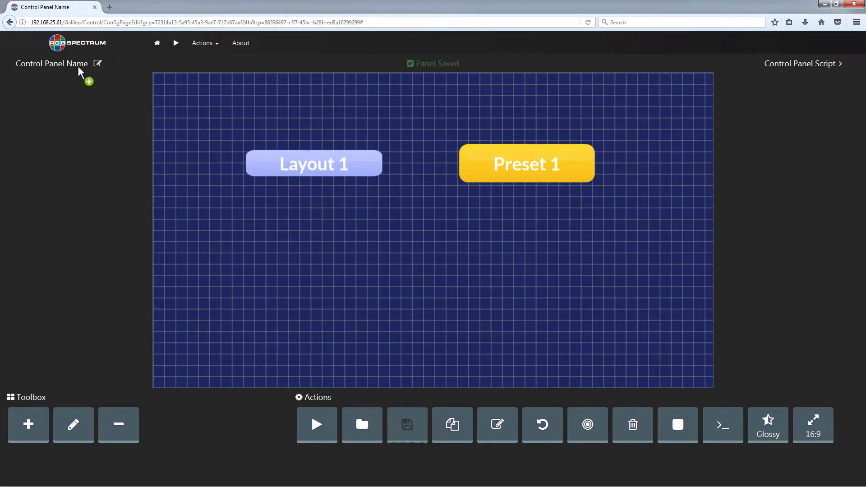
{"action": "left_click", "coordinate": [98, 64]}
{"action": "key", "text": "BackSpace"}
{"action": "type", "text": "John"}
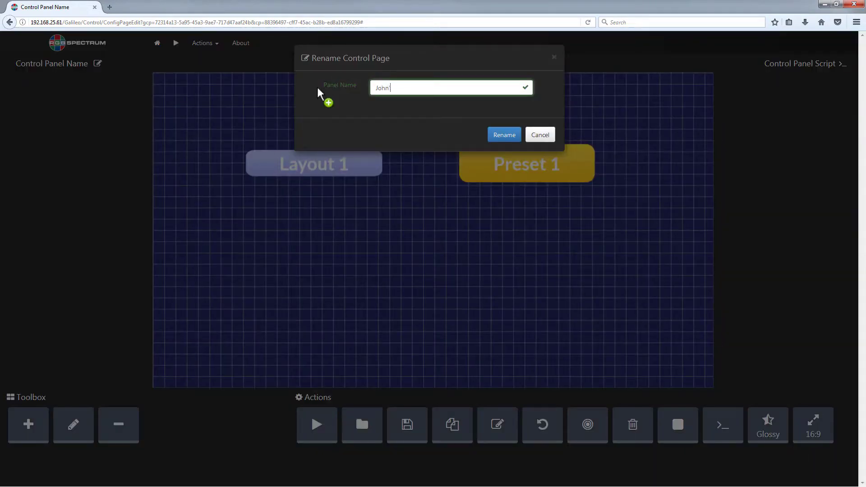
{"action": "type", "text": "'s Control Panel"}
{"action": "left_click", "coordinate": [504, 134]}
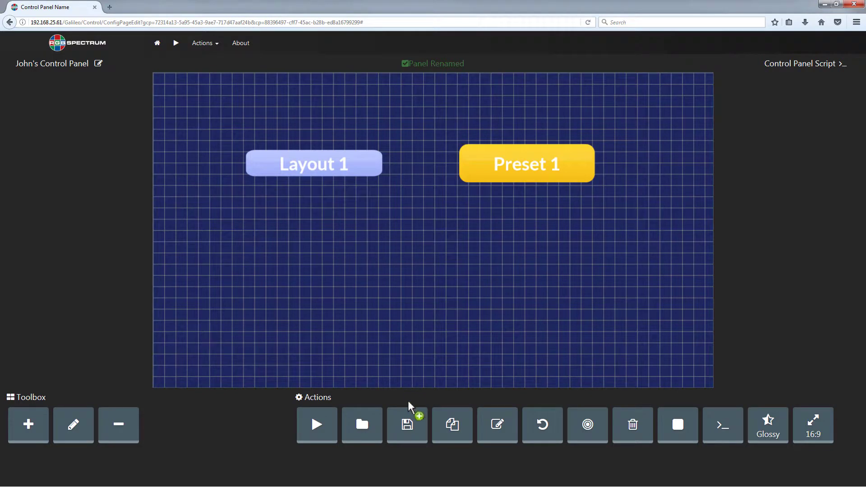
- Save the panel, go back to the Portal, and open the Control Panel > Control list
{"action": "left_click", "coordinate": [408, 426]}
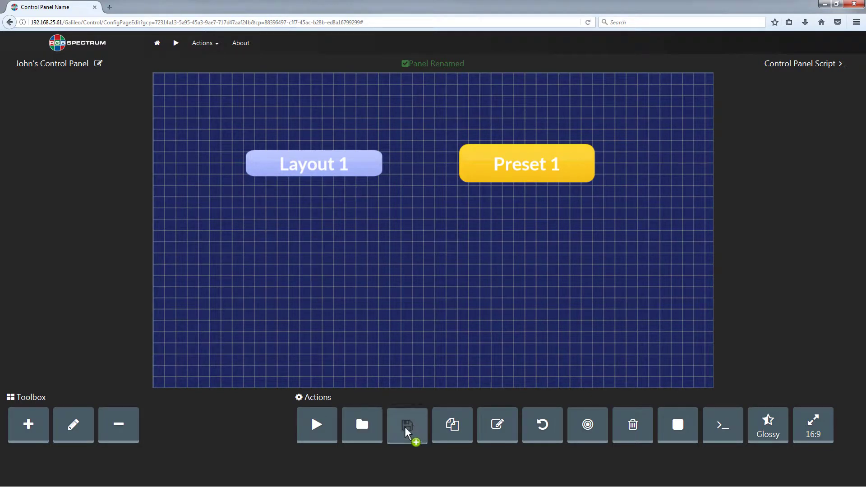
{"action": "right_click", "coordinate": [9, 21]}
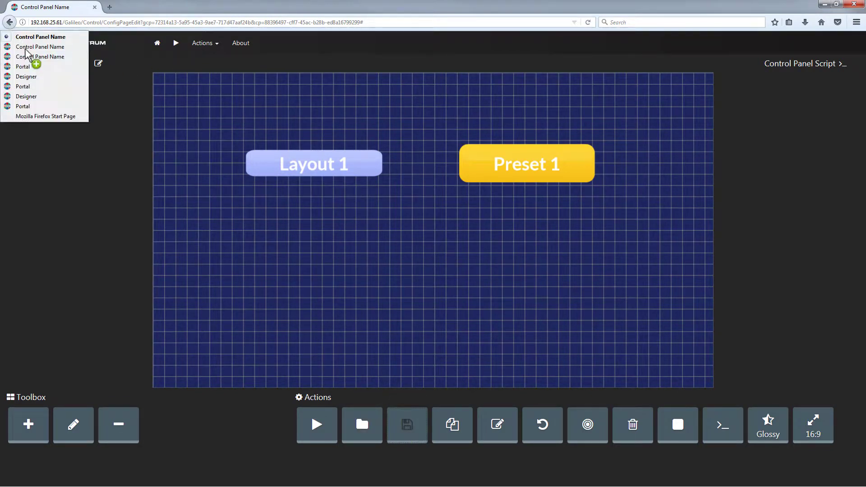
{"action": "left_click", "coordinate": [32, 68]}
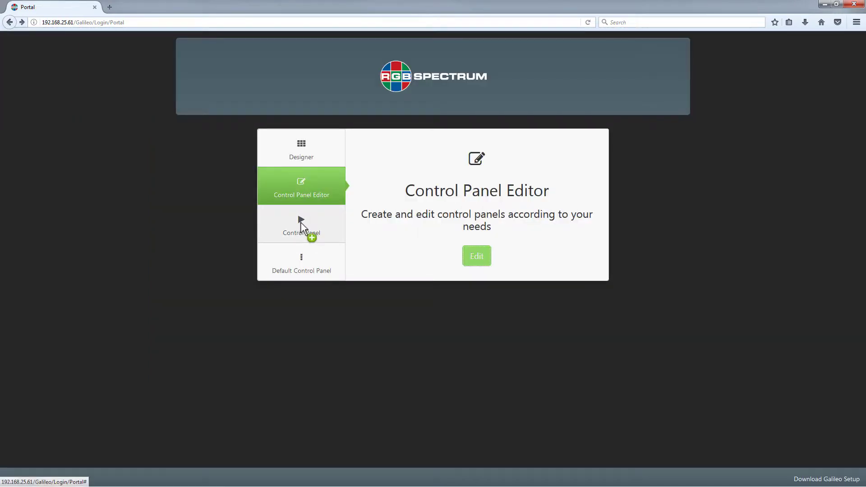
{"action": "left_click", "coordinate": [300, 219]}
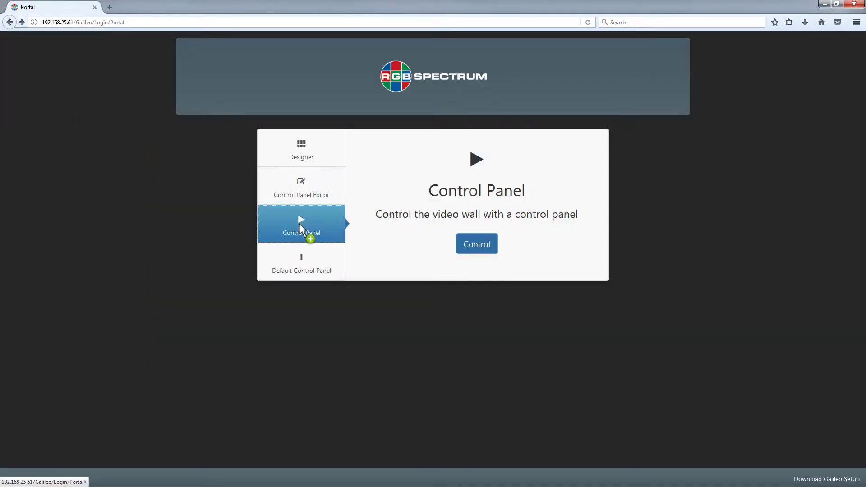
{"action": "left_click", "coordinate": [480, 247]}
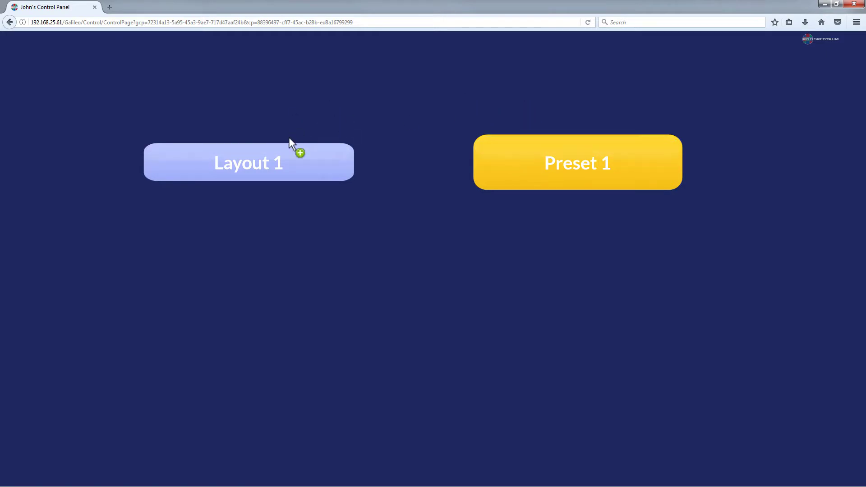
- Return to the Portal and open the Designer with the 3x4 WALL surface loaded
{"action": "left_click", "coordinate": [9, 23]}
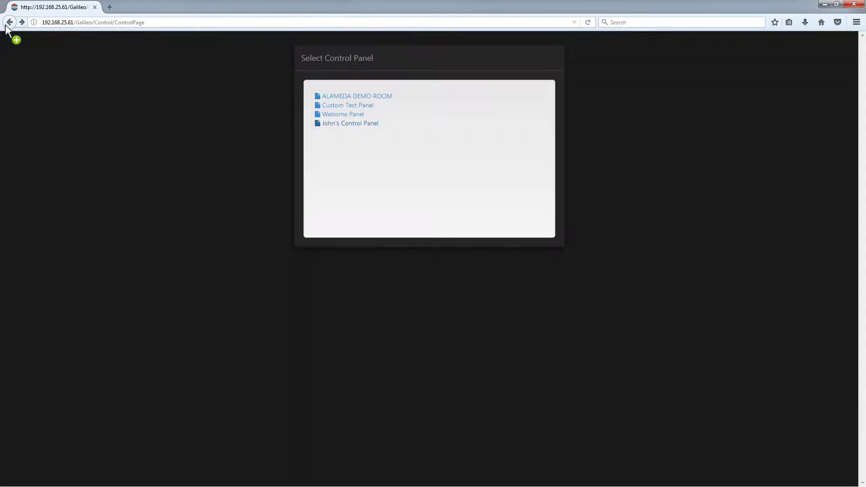
{"action": "left_click", "coordinate": [9, 24]}
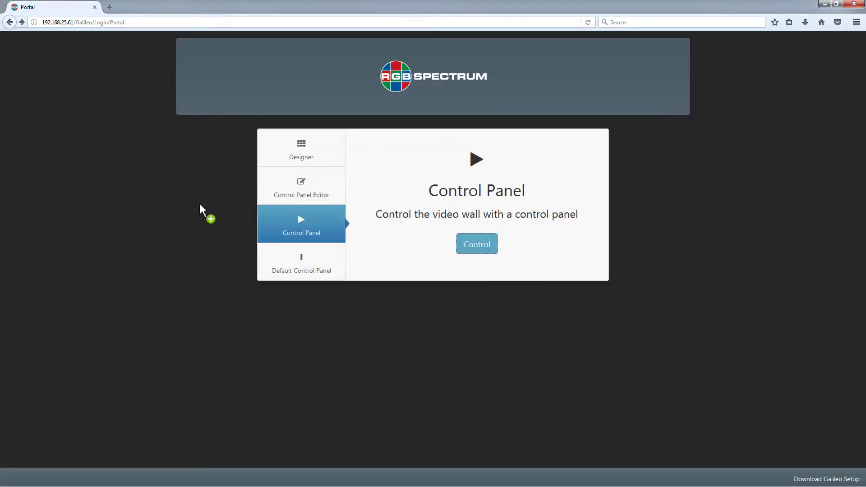
{"action": "left_click", "coordinate": [299, 146]}
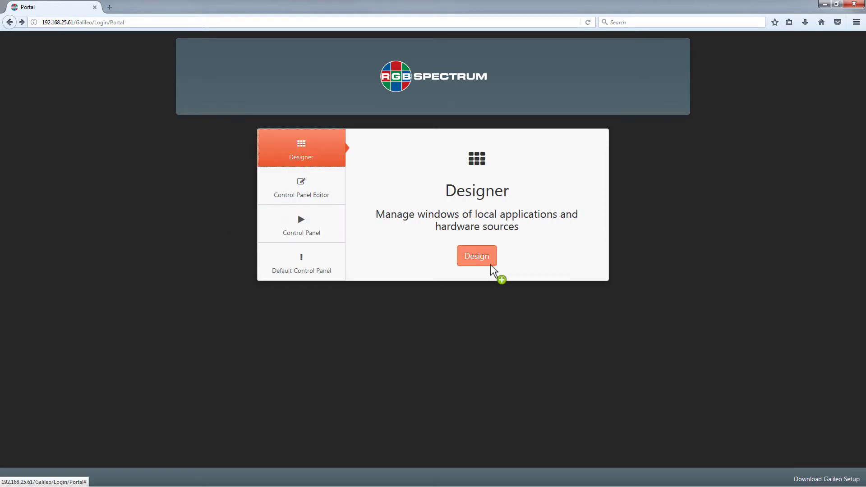
{"action": "left_click", "coordinate": [478, 257]}
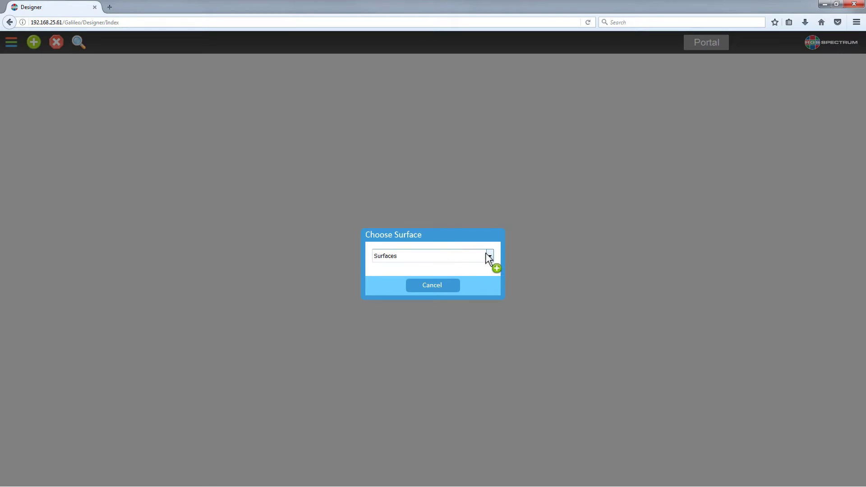
{"action": "left_click", "coordinate": [488, 256]}
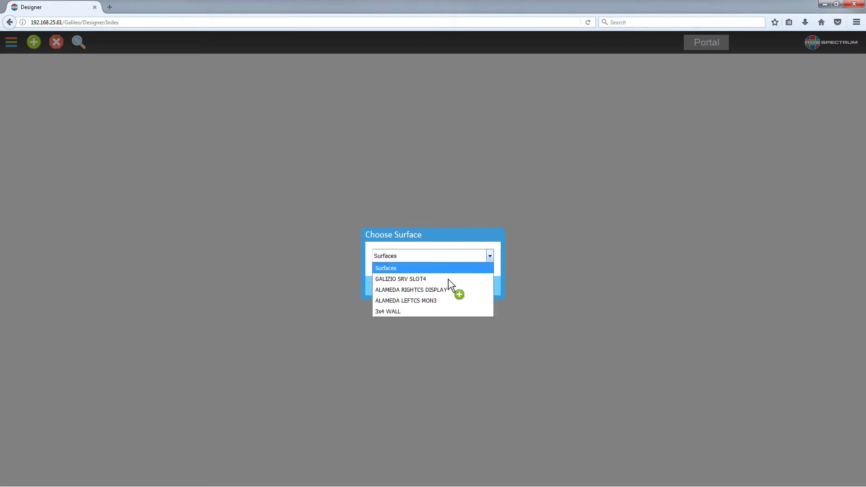
{"action": "left_click", "coordinate": [424, 314]}
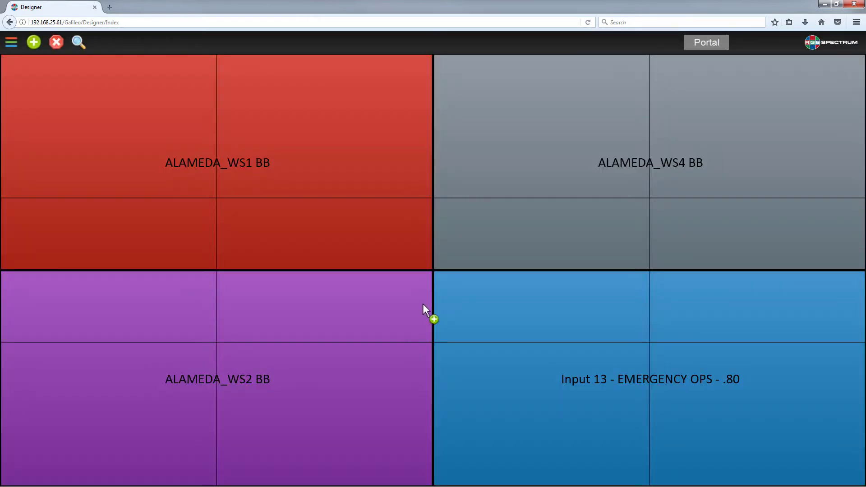
- Move ALAMEDA_WS1 BB to the top right and shrink ALAMEDA_WS4 BB at the wall's centre
{"action": "left_click_drag", "start_coordinate": [534, 163], "coordinate": [229, 248]}
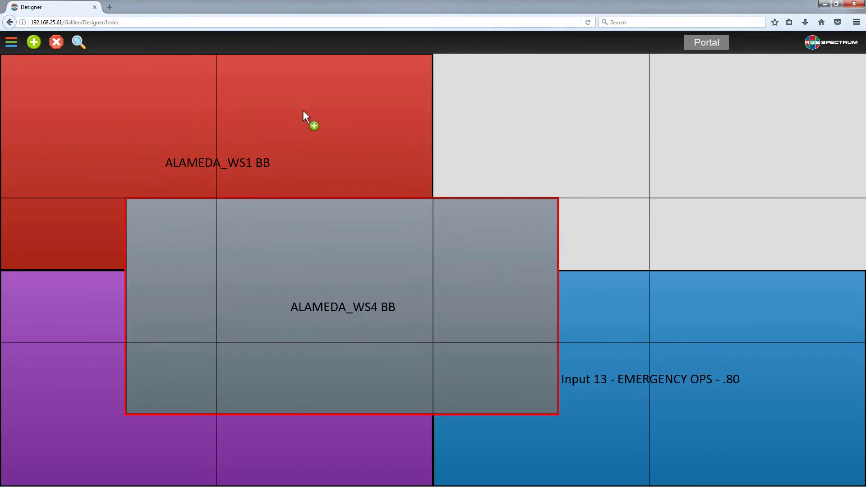
{"action": "left_click_drag", "start_coordinate": [301, 111], "coordinate": [752, 153]}
{"action": "left_click_drag", "start_coordinate": [128, 200], "coordinate": [326, 228]}
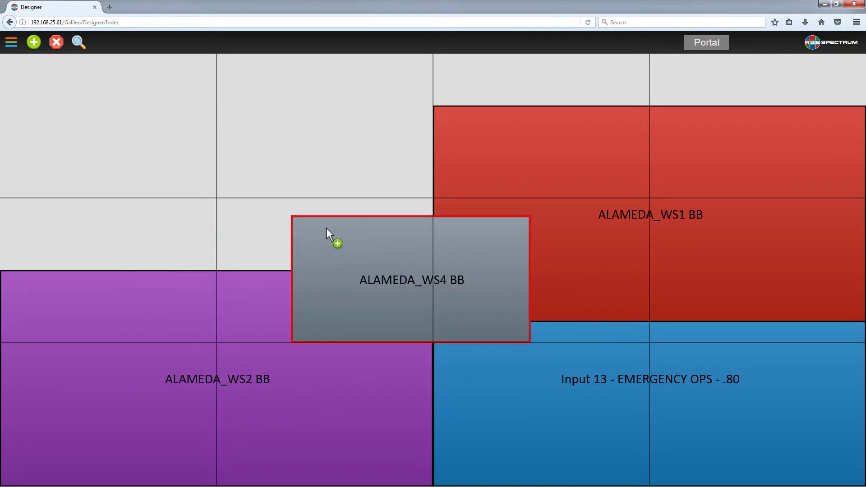
{"action": "left_click", "coordinate": [11, 43]}
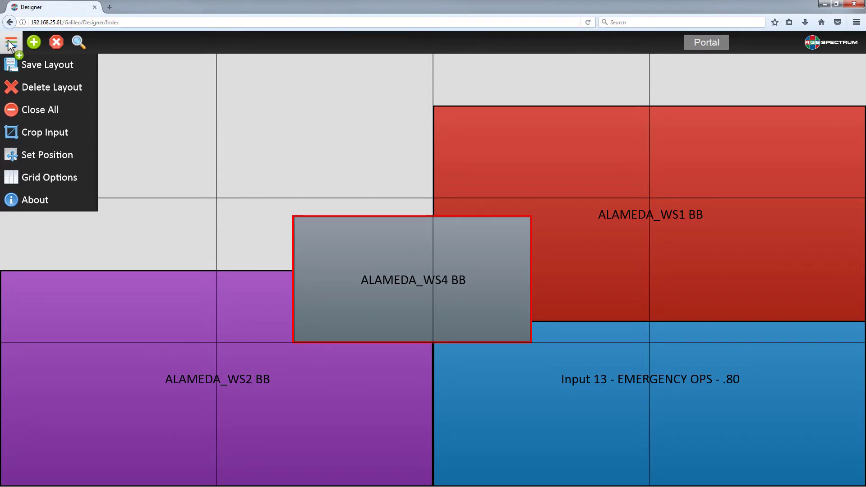
{"action": "left_click", "coordinate": [188, 123]}
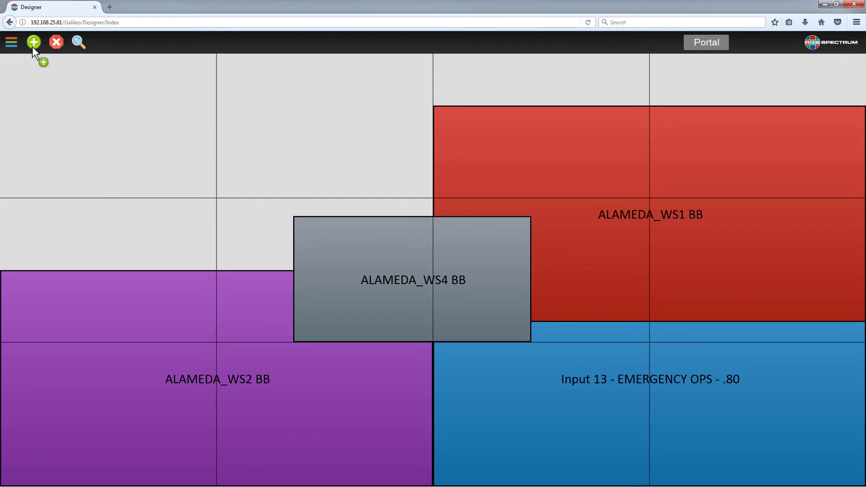
- Go back to the Galileo Portal and show the Default Control Panel description
{"action": "left_click", "coordinate": [714, 45]}
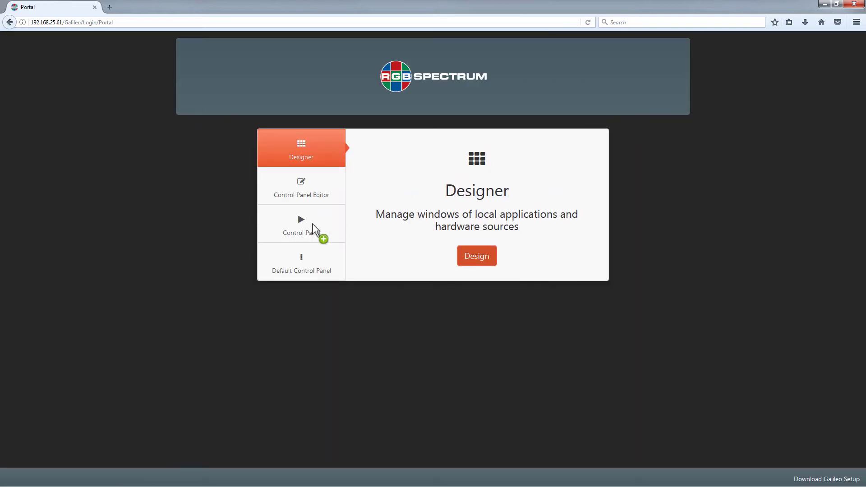
{"action": "left_click", "coordinate": [301, 263]}
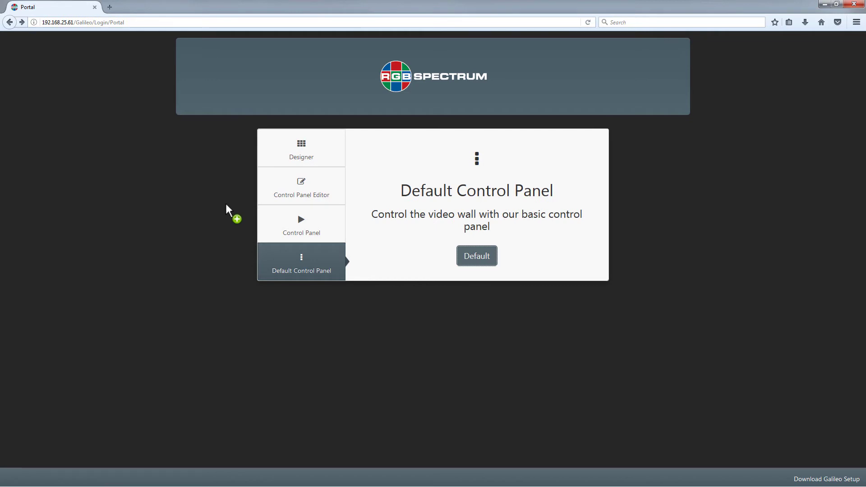